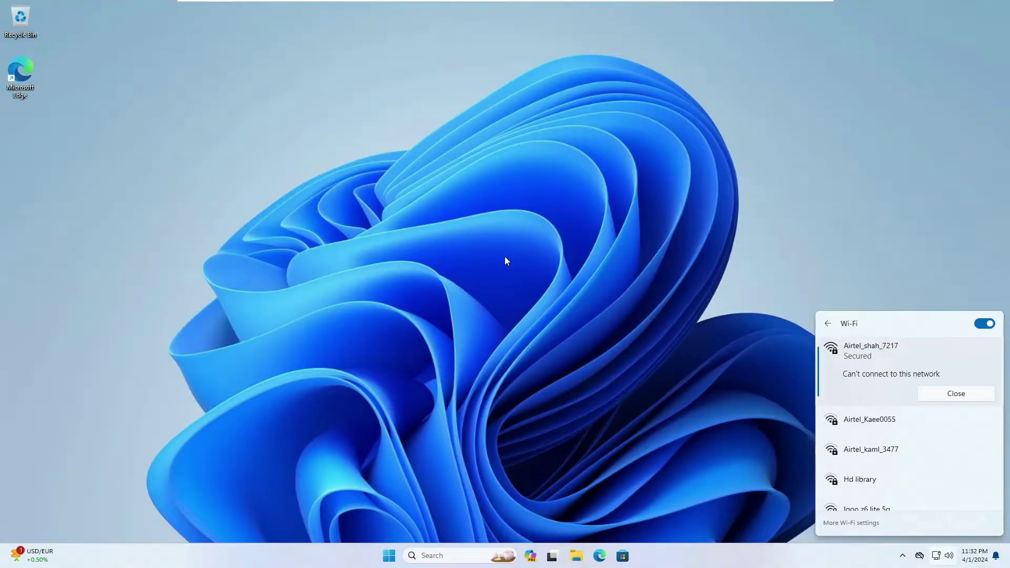
# Exit full-screen video playback so the Airtel network's 'Can't connect to this network' error is visible.
pyautogui.press('Escape')
pyautogui.scroll(-3, 257, 404)
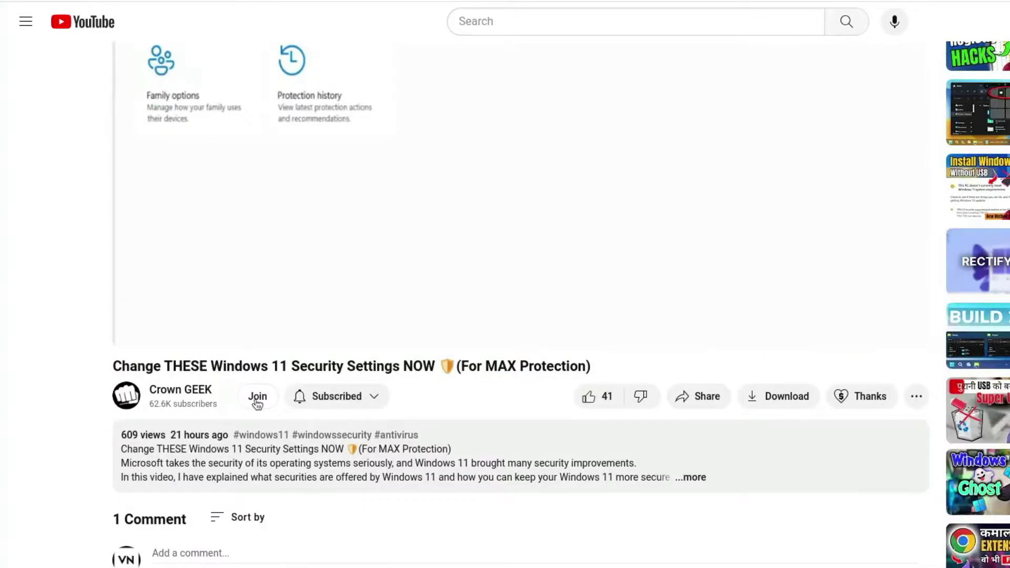
pyautogui.click(257, 399)
pyautogui.click(526, 404)
pyautogui.click(520, 454)
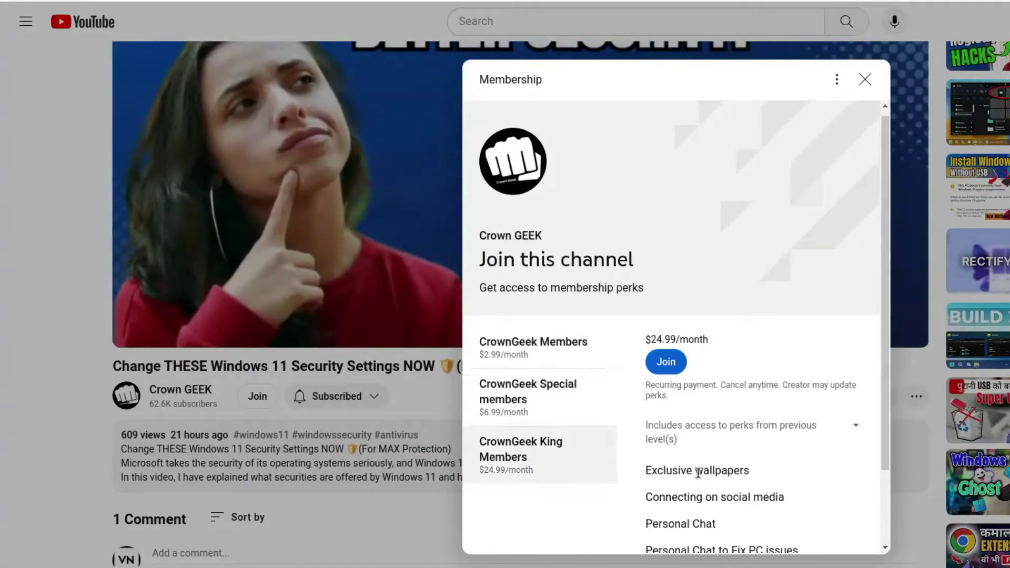
pyautogui.scroll(-2, 698, 472)
pyautogui.moveTo(644, 431); pyautogui.dragTo(727, 440)
pyautogui.moveTo(644, 463); pyautogui.dragTo(823, 468)
pyautogui.click(787, 403)
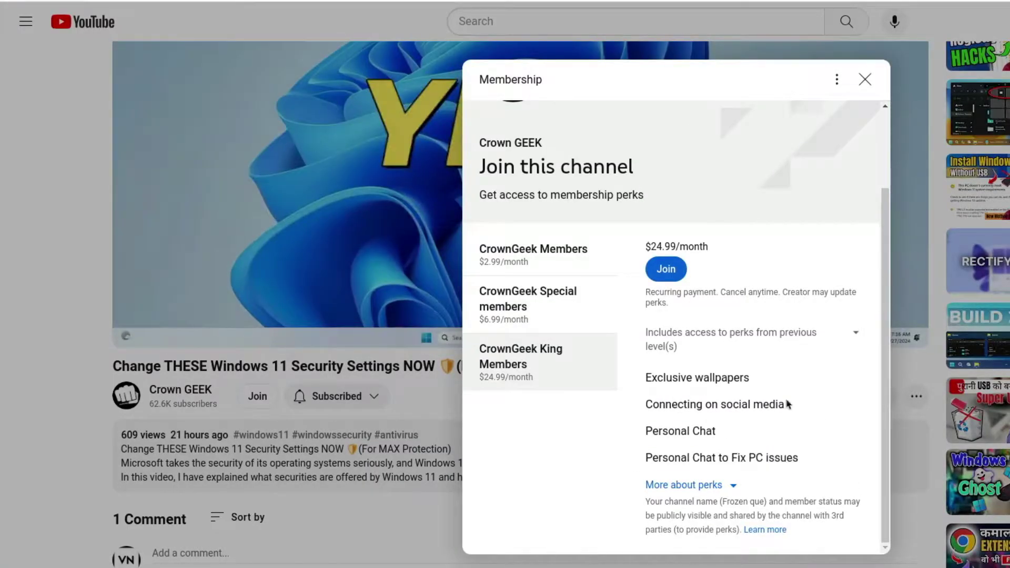
pyautogui.click(521, 301)
pyautogui.click(535, 281)
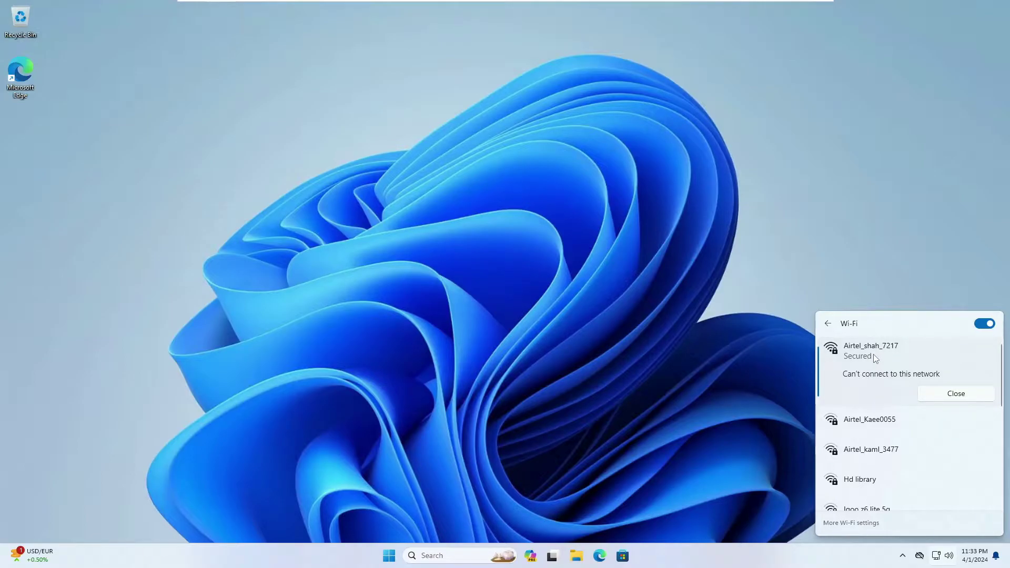
# Forget the Airtel network, then reconnect by pasting its security key and checking it.
pyautogui.rightClick(846, 345)
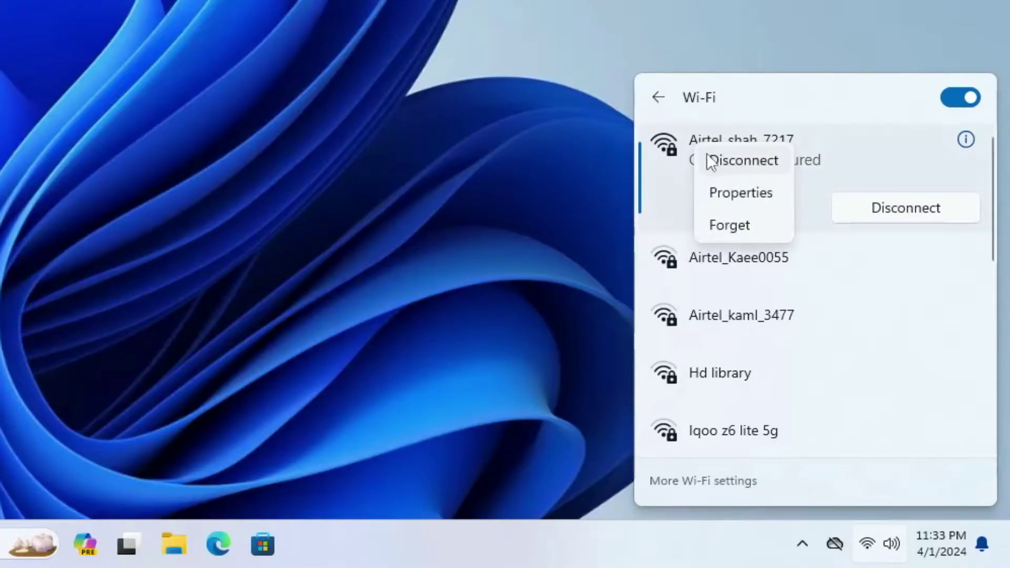
pyautogui.click(728, 226)
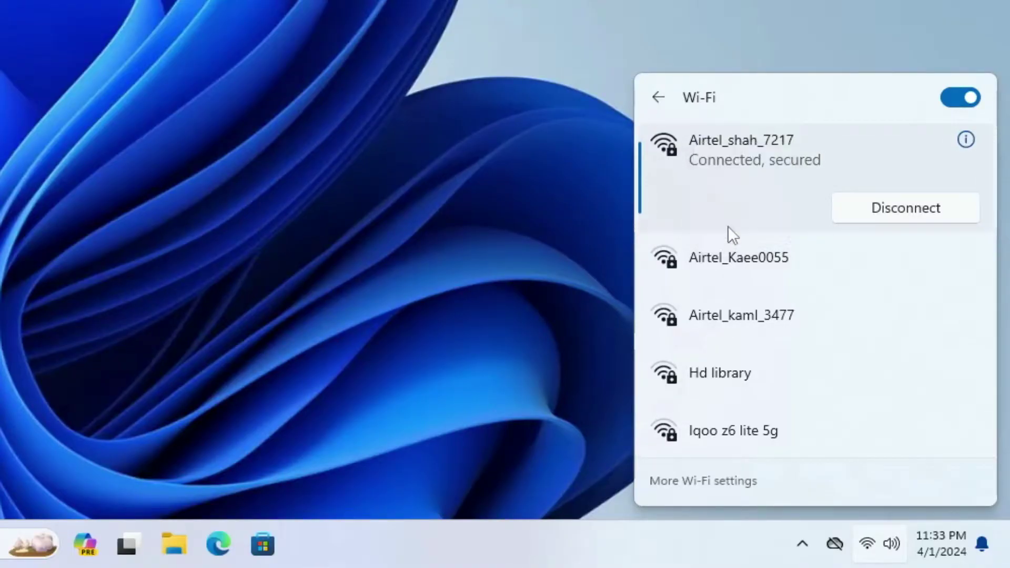
pyautogui.click(873, 235)
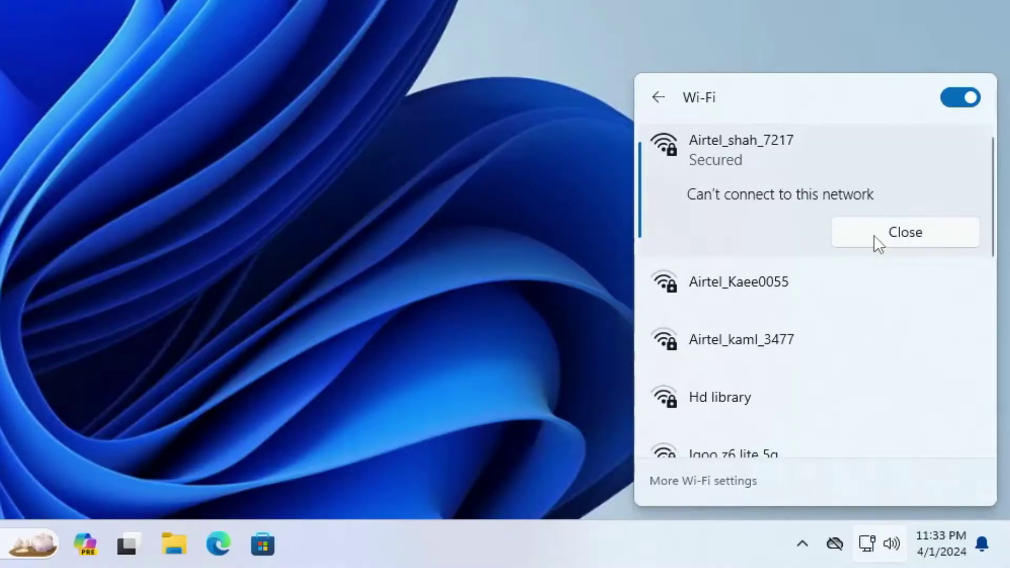
pyautogui.click(873, 235)
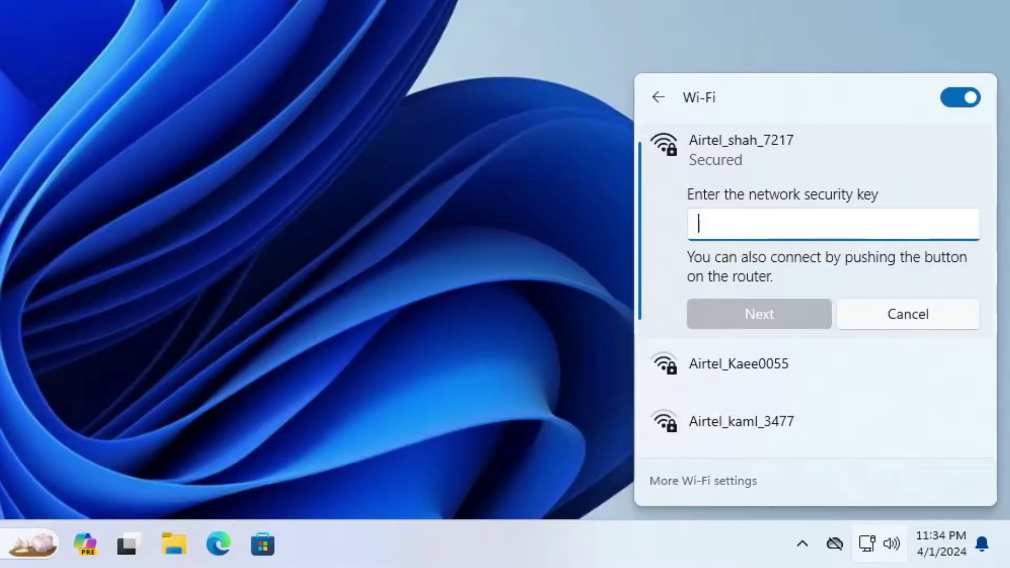
pyautogui.hotkey('ctrl', 'v')
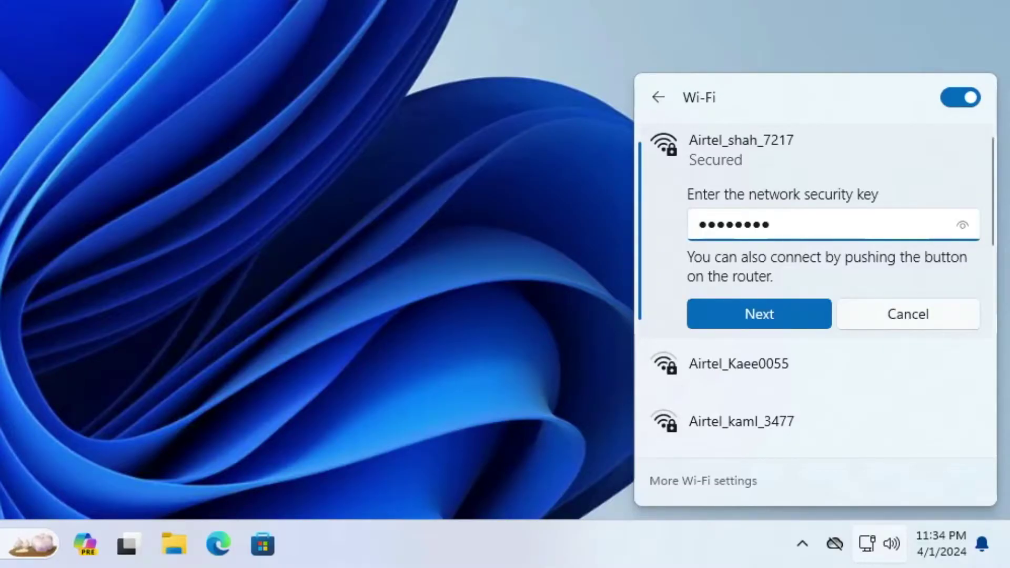
pyautogui.click(962, 227)
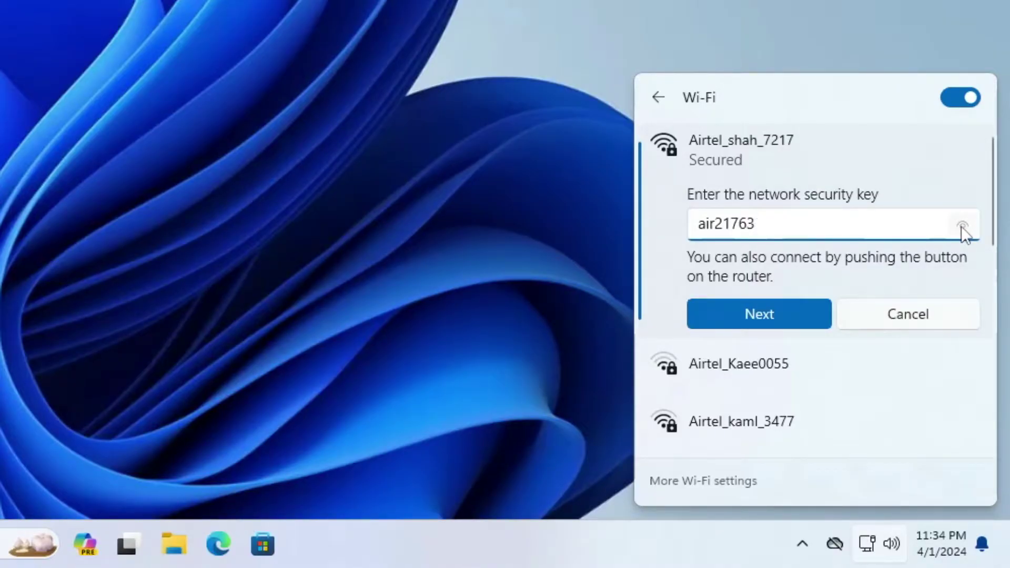
pyautogui.moveTo(960, 226); pyautogui.dragTo(941, 227)
pyautogui.click(776, 311)
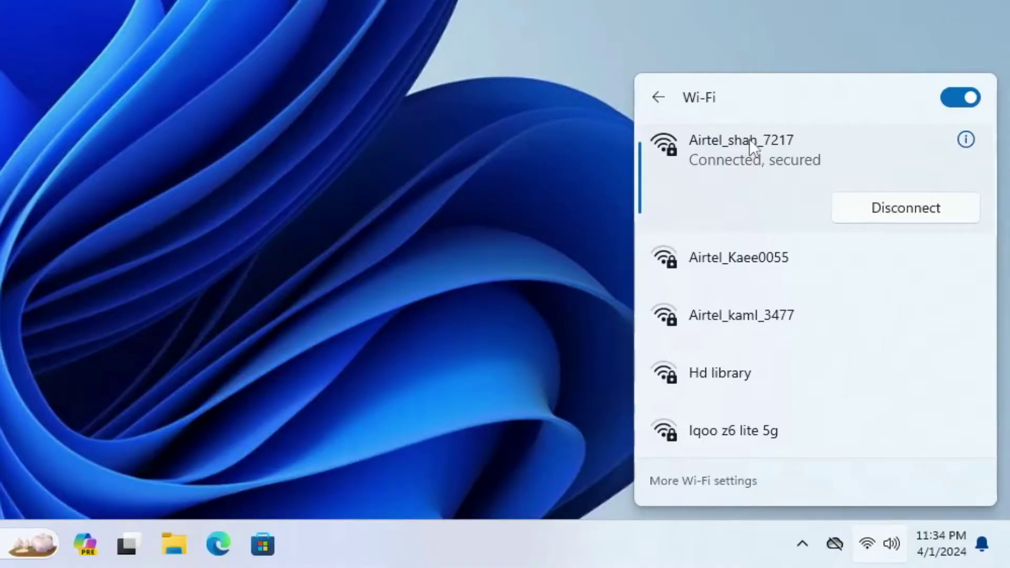
# In the Airtel network's properties, set the profile to Private, then back to Public.
pyautogui.click(966, 144)
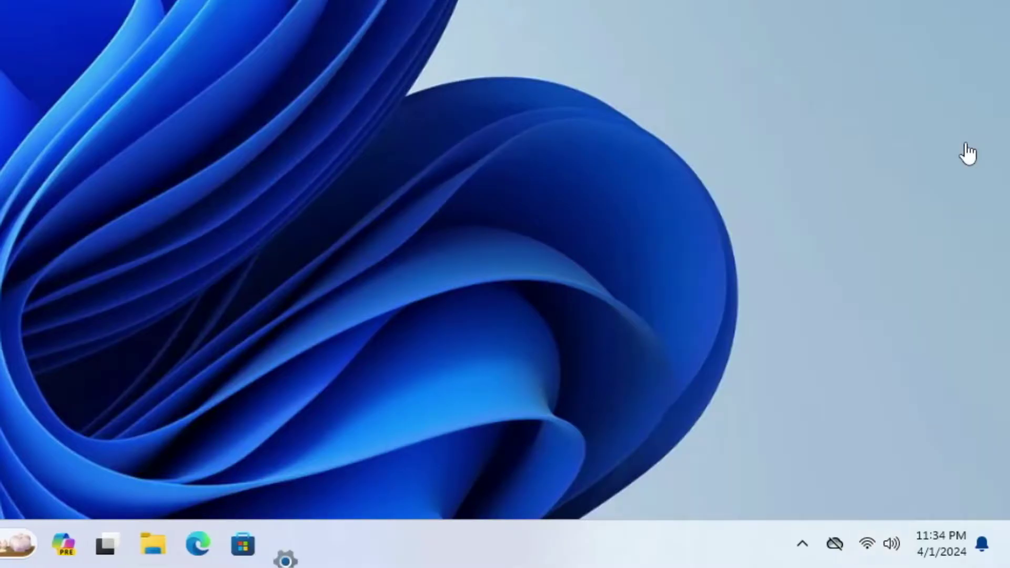
pyautogui.moveTo(395, 113); pyautogui.dragTo(570, 164)
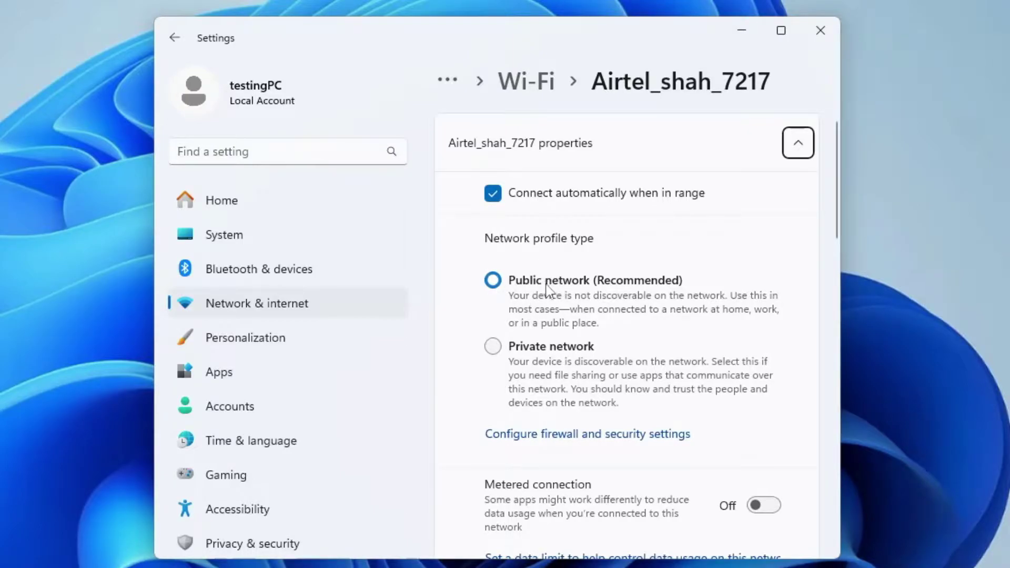
pyautogui.click(530, 347)
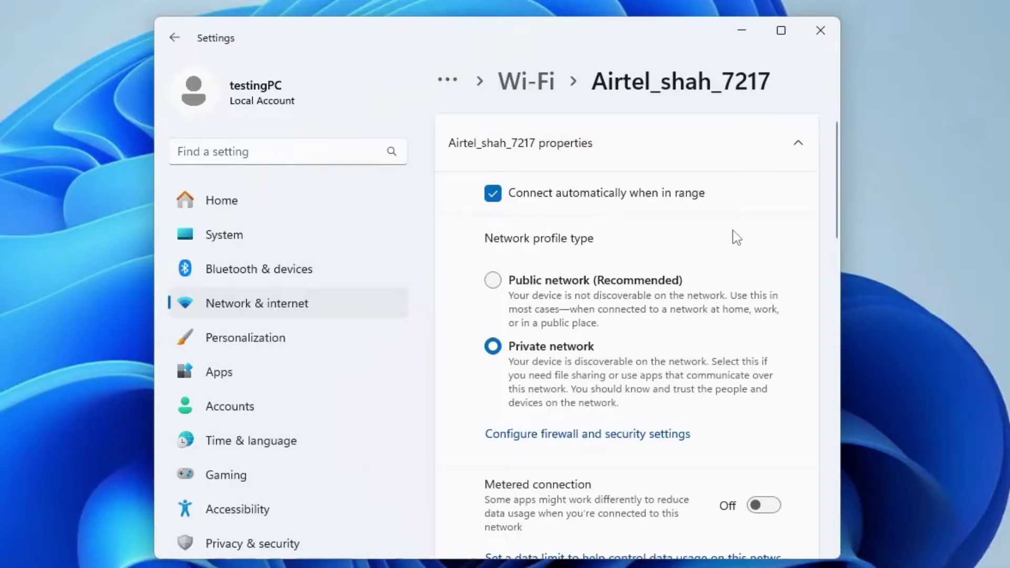
pyautogui.click(541, 284)
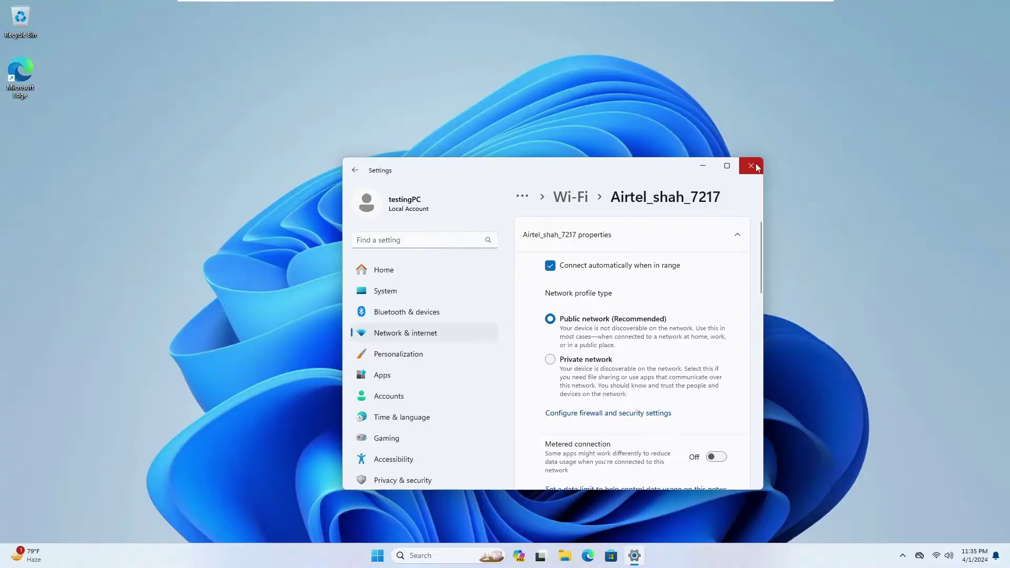
# Close Settings and launch Command Prompt as administrator by searching 'cmd'.
pyautogui.click(751, 166)
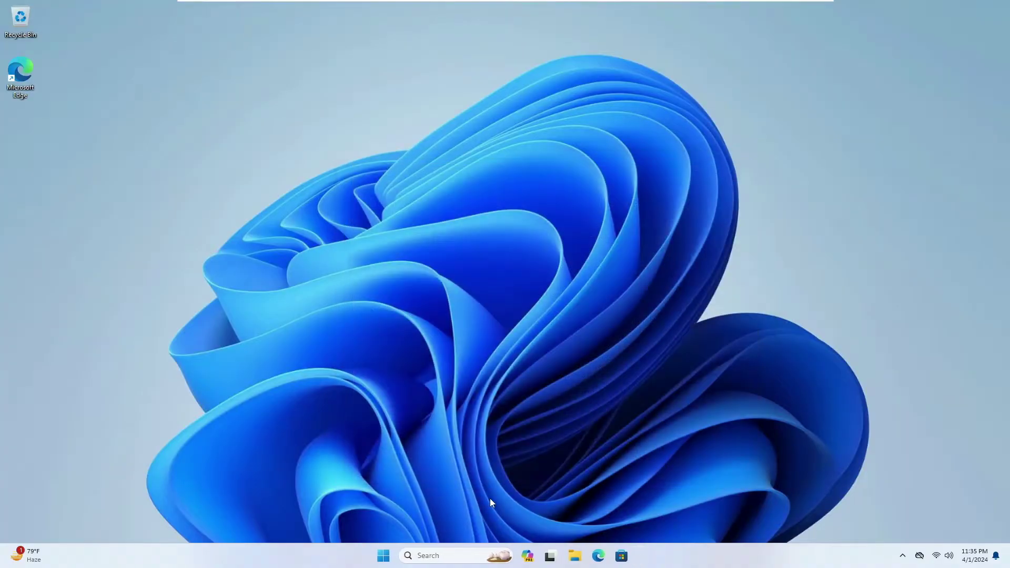
pyautogui.click(452, 555)
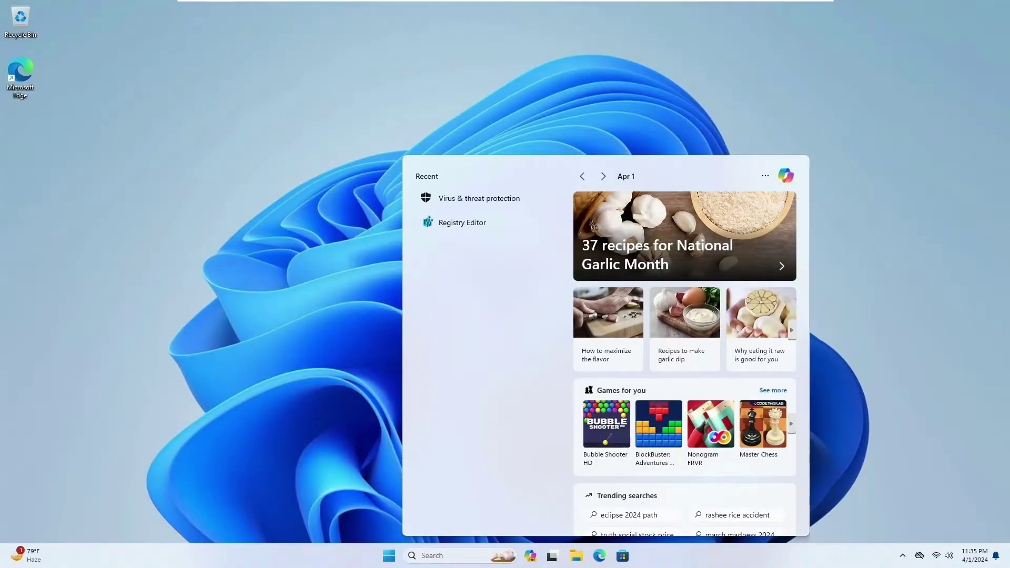
pyautogui.write('cmd')
pyautogui.rightClick(473, 110)
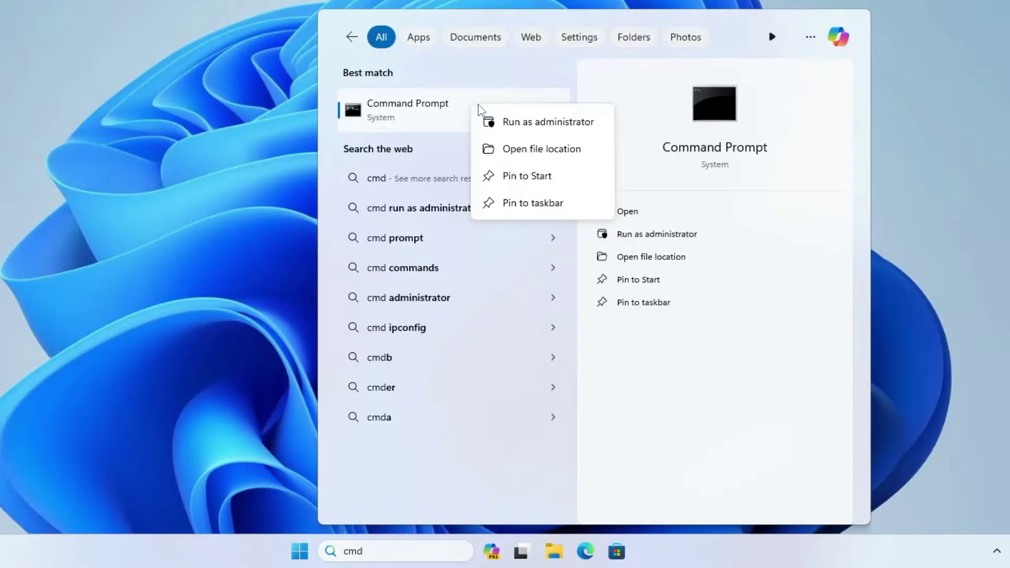
pyautogui.click(518, 124)
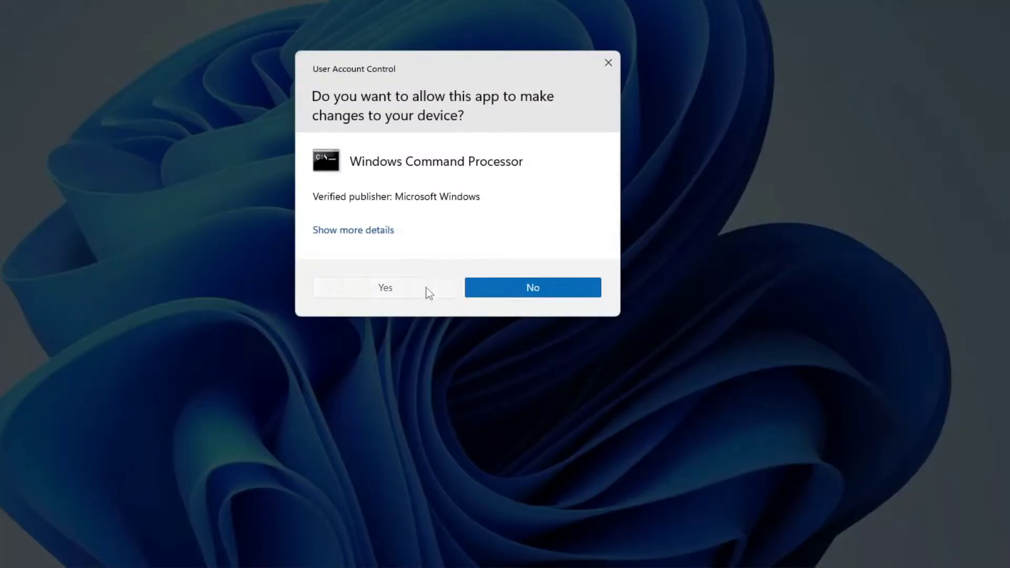
pyautogui.click(427, 287)
pyautogui.moveTo(293, 0); pyautogui.dragTo(554, 4)
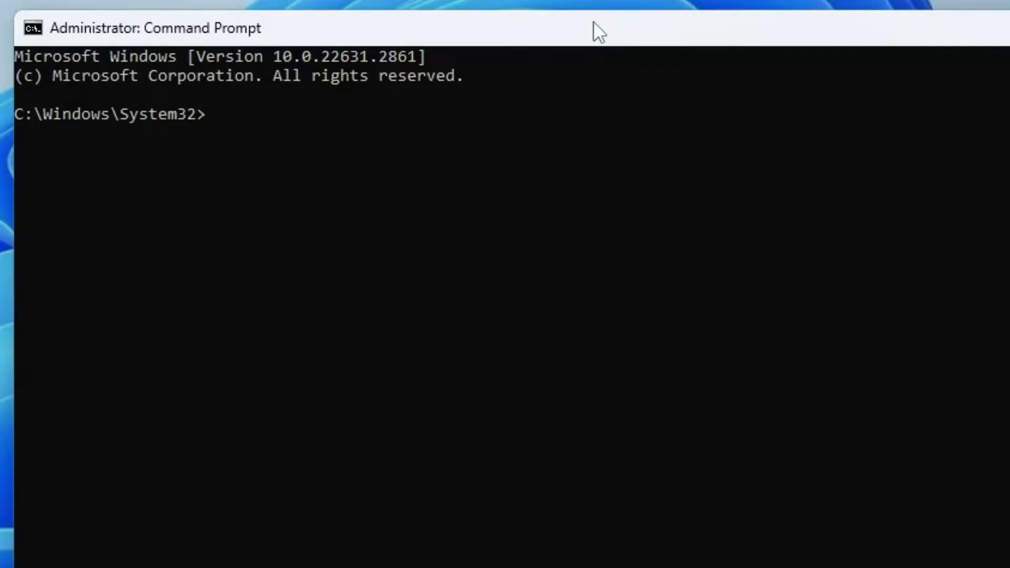
# Run netsh int ip reset resetlog.txt, netsh winsock reset and ipconfig /flushdns.
pyautogui.write('netsh int ip')
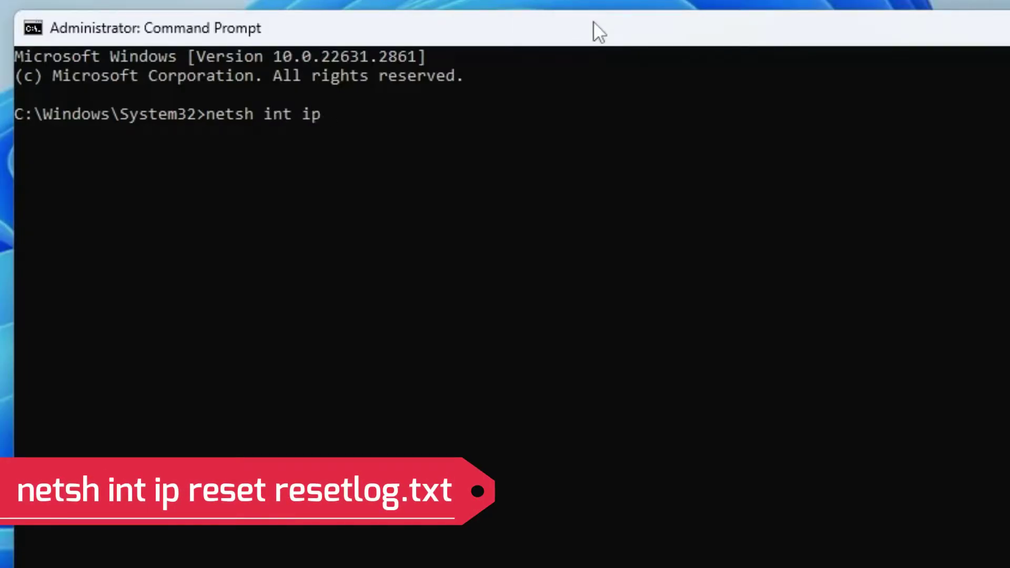
pyautogui.write(' reset ')
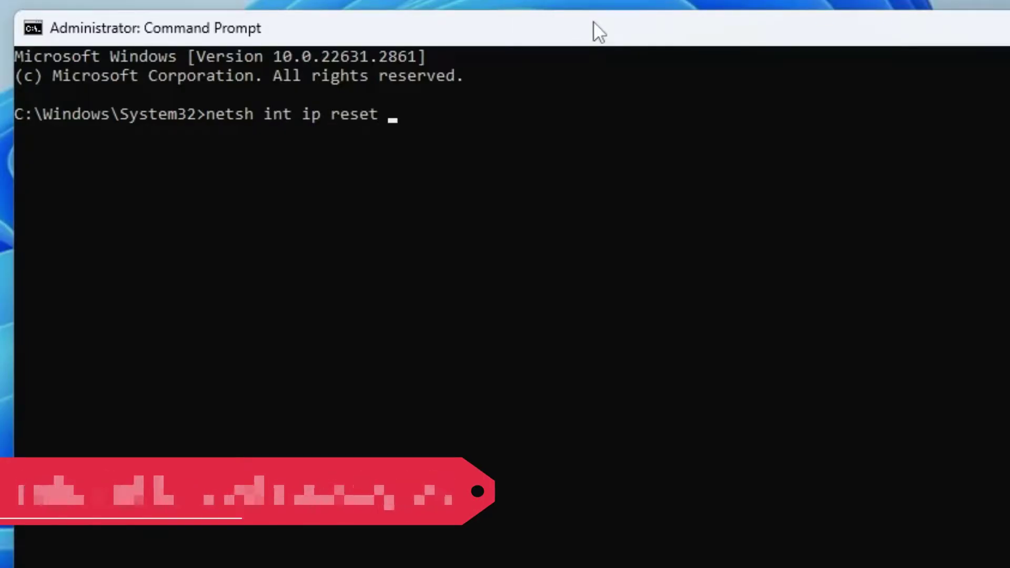
pyautogui.write('resetlo')
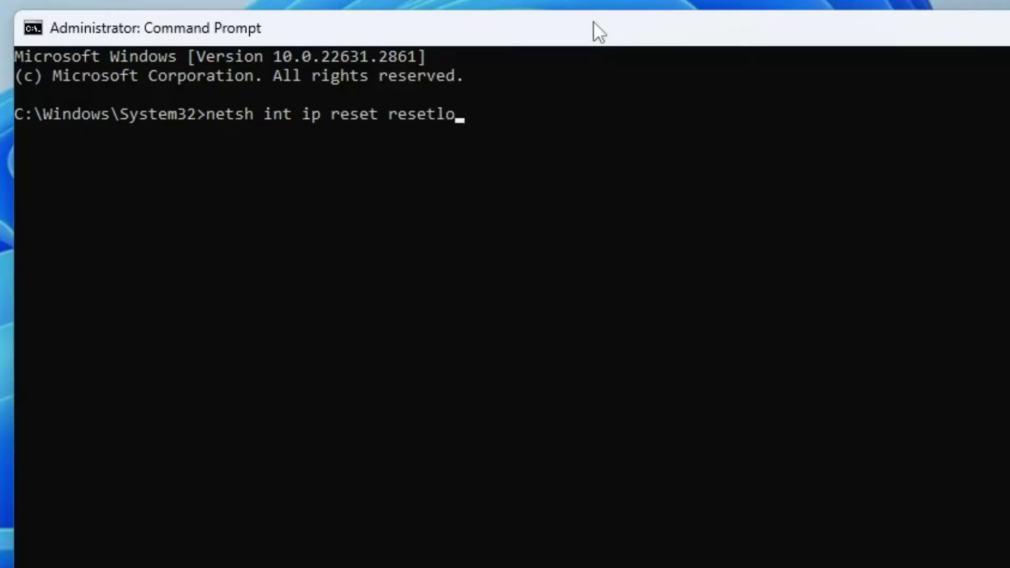
pyautogui.write('g.txt')
pyautogui.press('Return')
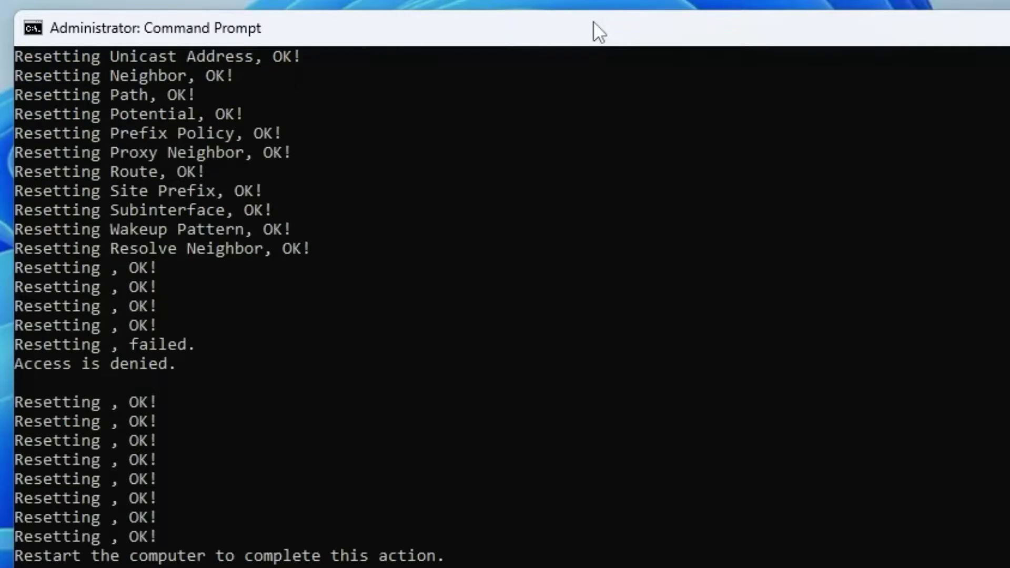
pyautogui.write('netsh ')
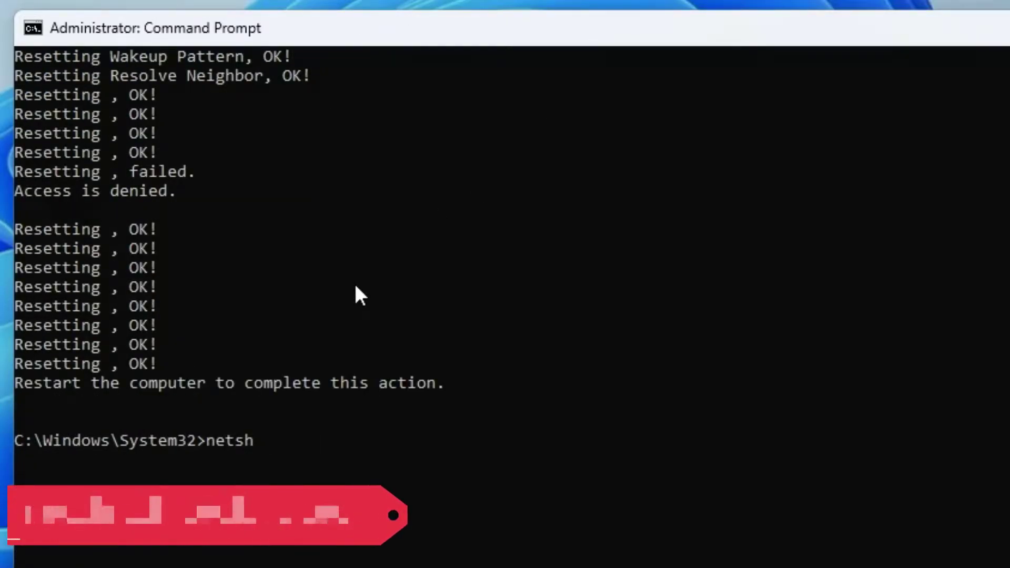
pyautogui.write('winsock reset')
pyautogui.press('Return')
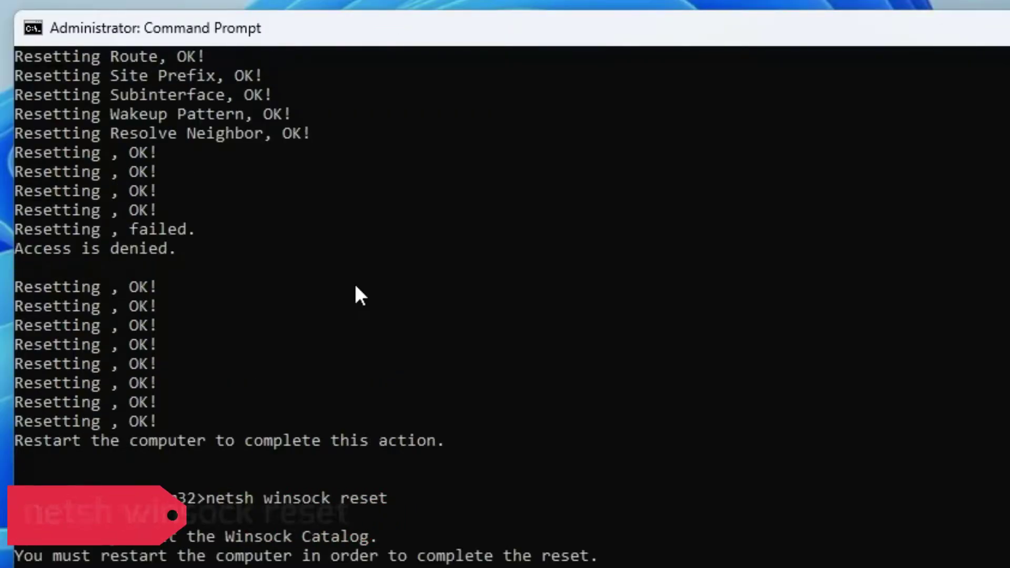
pyautogui.scroll(-2, 355, 287)
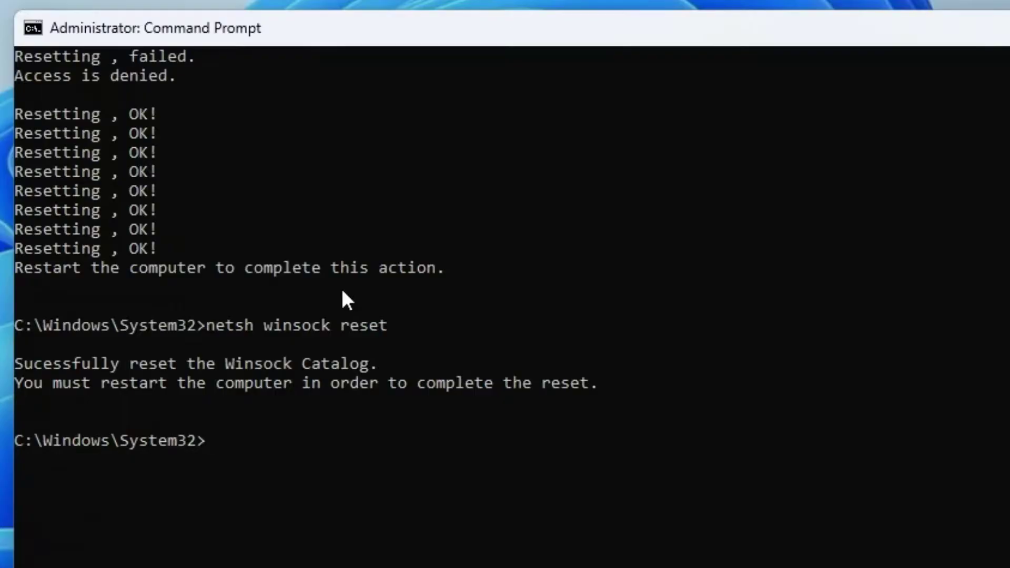
pyautogui.write('ipconfig /flushd')
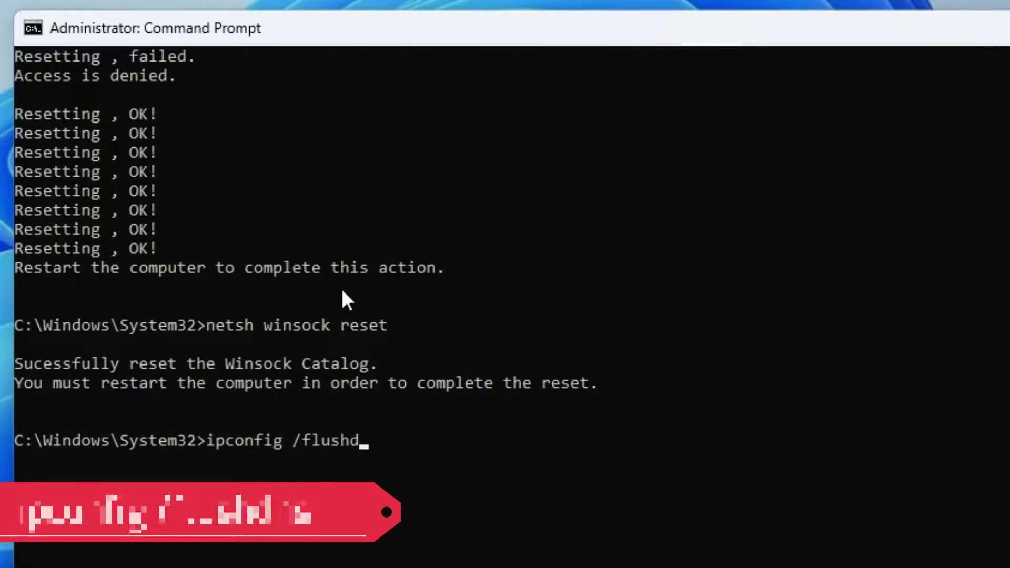
pyautogui.write('ns')
pyautogui.press('Return')
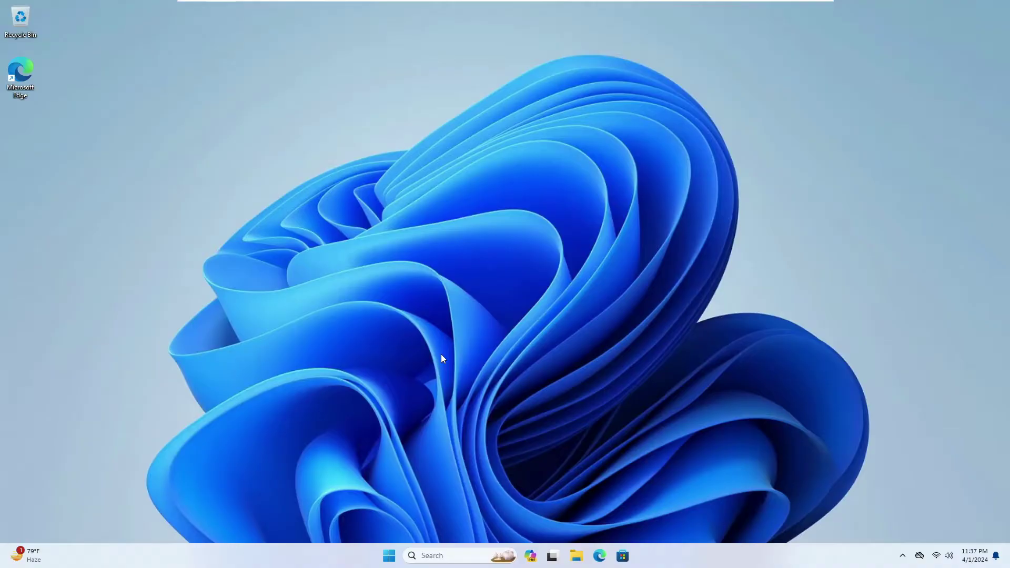
# Open Device Manager and auto-search drivers for the TP-Link Wireless USB Adapter; the best driver is already installed.
pyautogui.rightClick(390, 556)
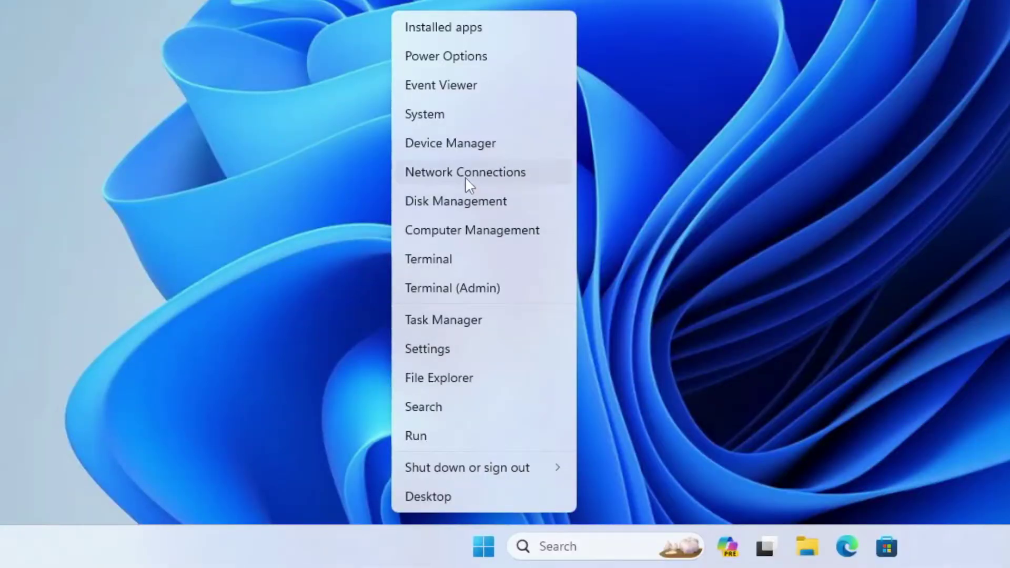
pyautogui.click(459, 149)
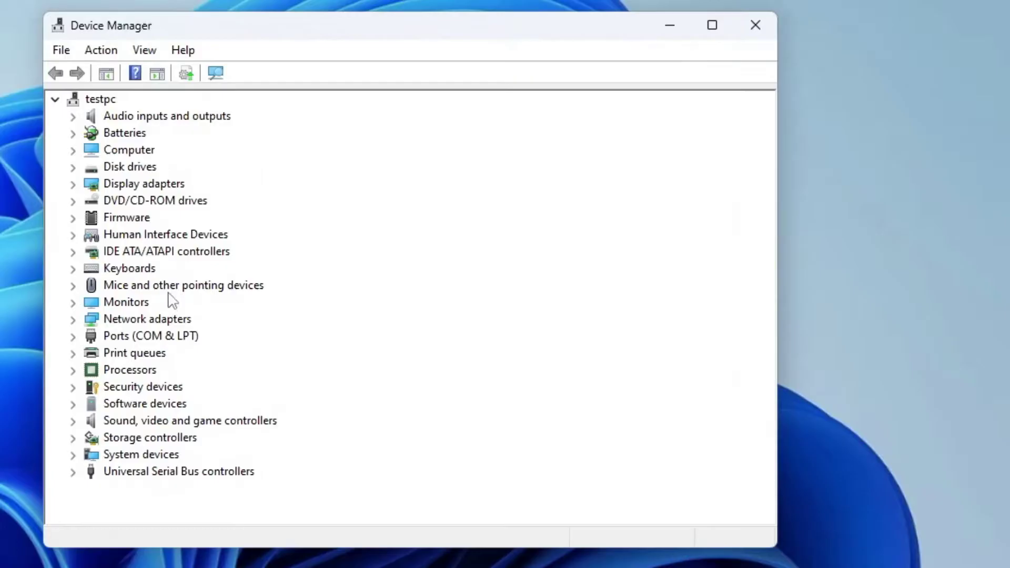
pyautogui.doubleClick(154, 319)
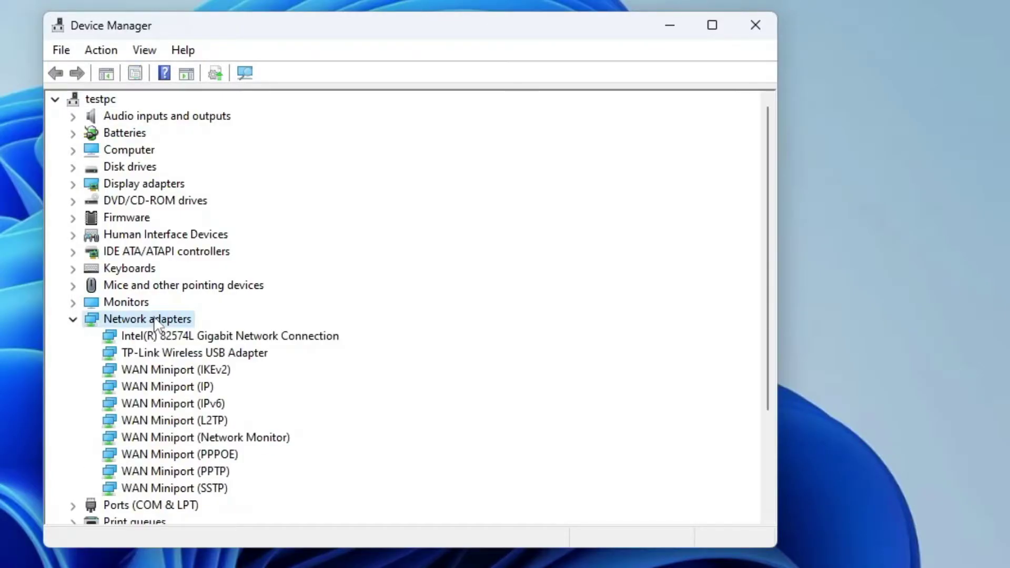
pyautogui.click(169, 337)
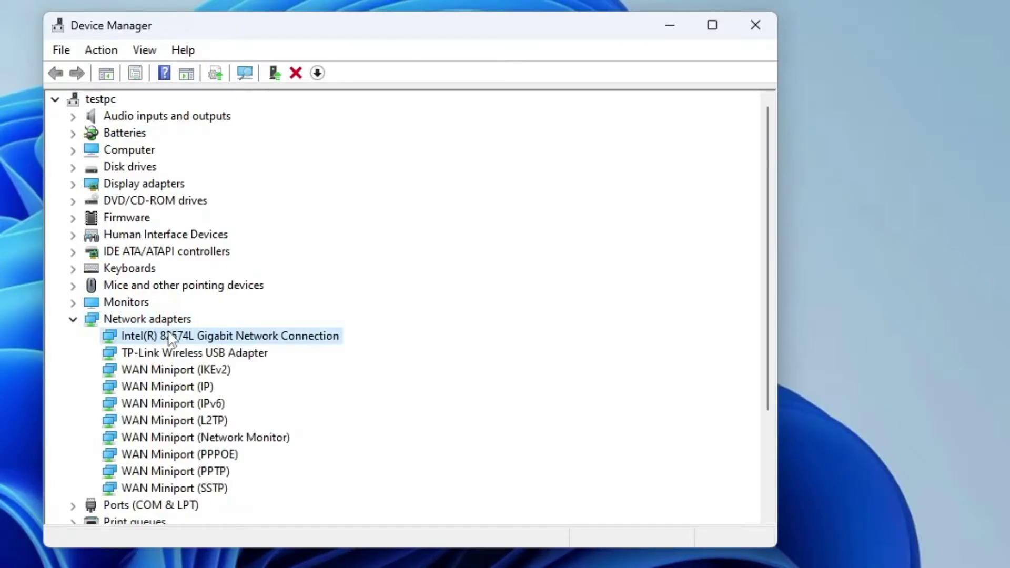
pyautogui.click(169, 356)
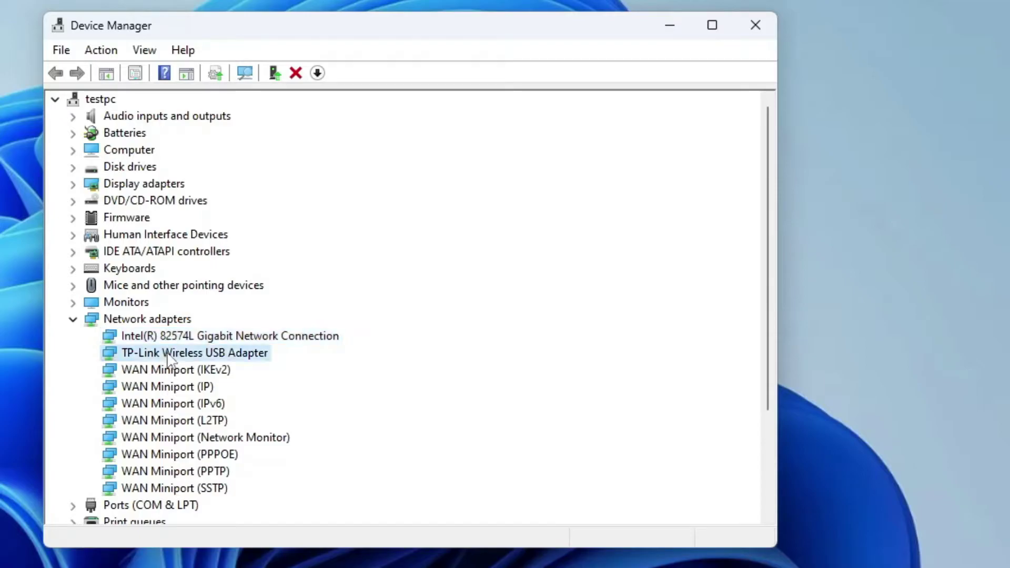
pyautogui.rightClick(169, 359)
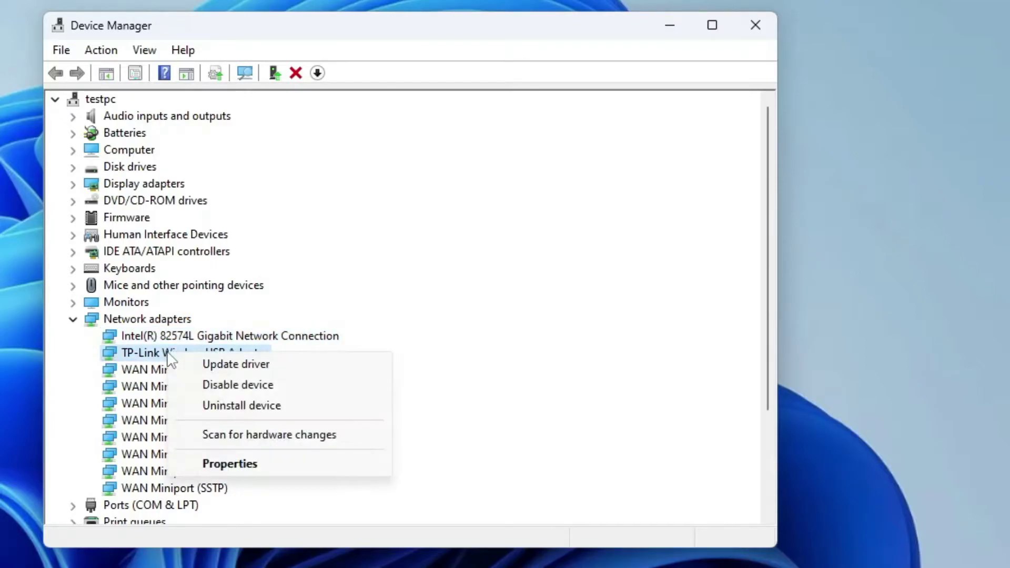
pyautogui.click(231, 364)
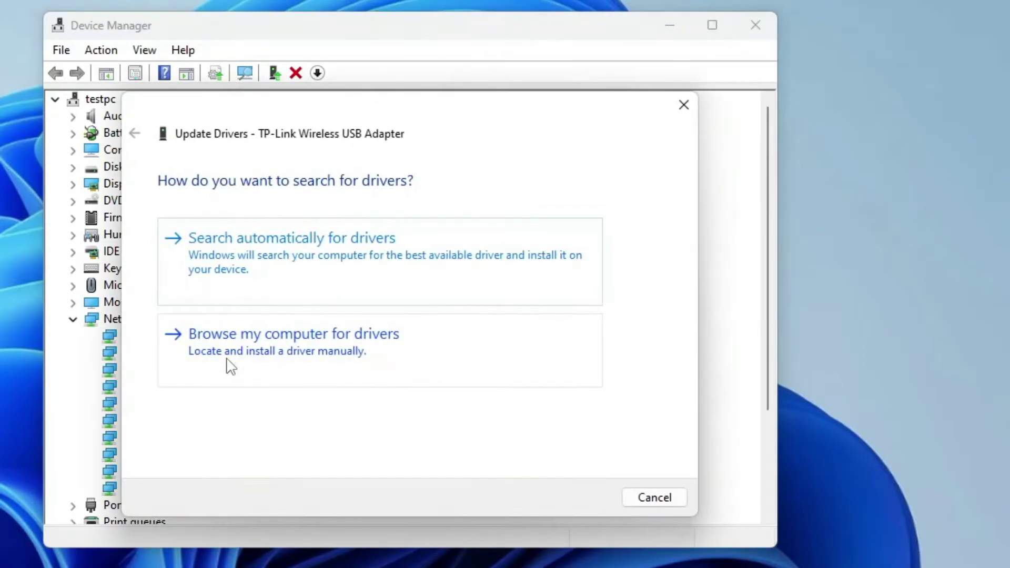
pyautogui.click(285, 252)
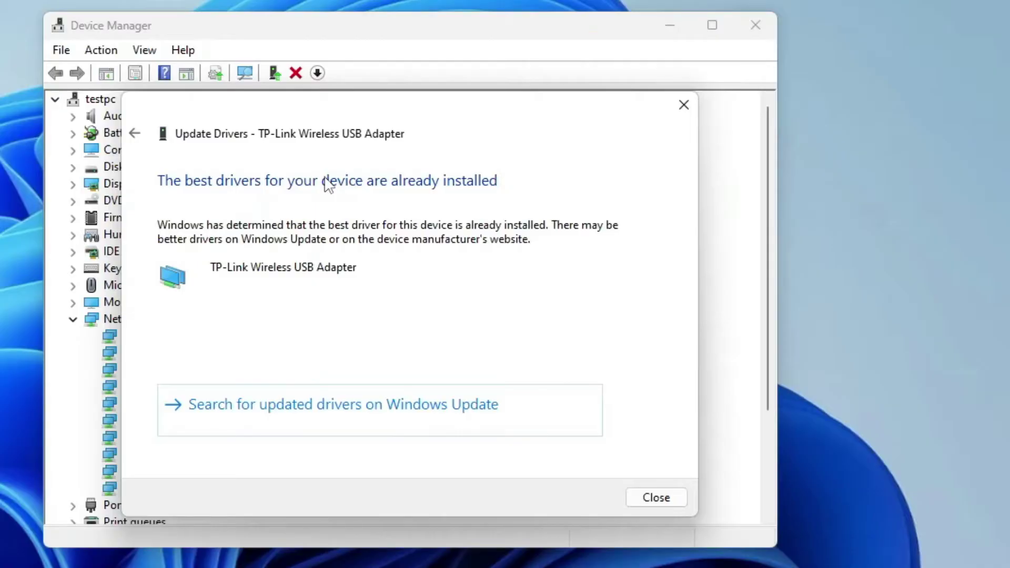
pyautogui.click(655, 500)
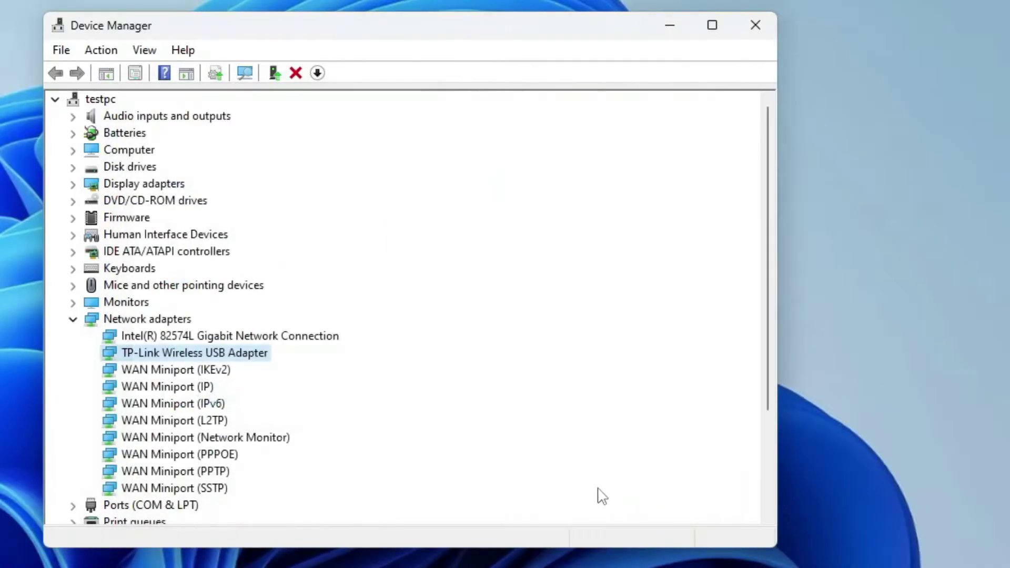
# Disable the TP-Link Wireless USB Adapter, confirm, then enable it again.
pyautogui.rightClick(191, 354)
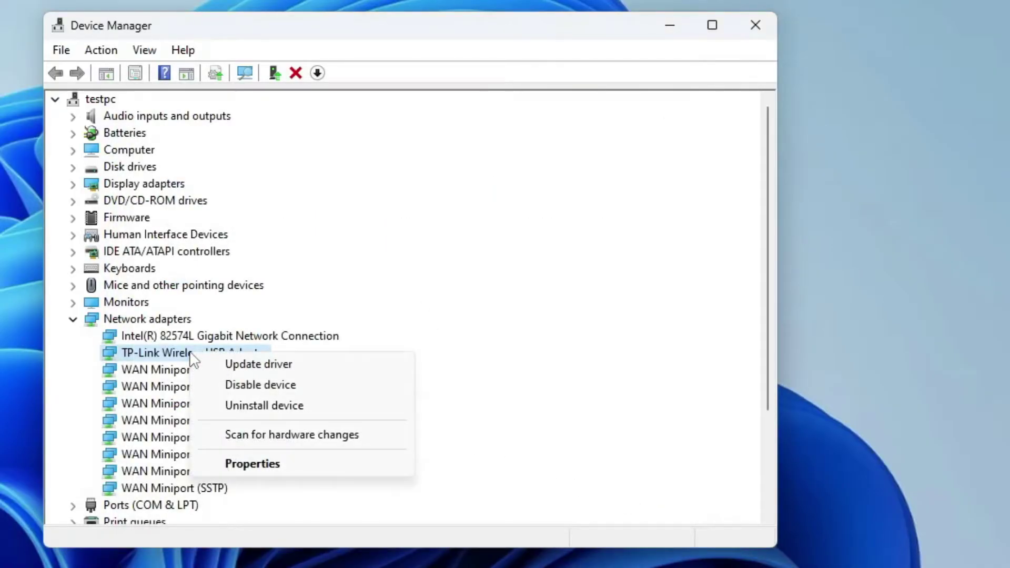
pyautogui.click(256, 384)
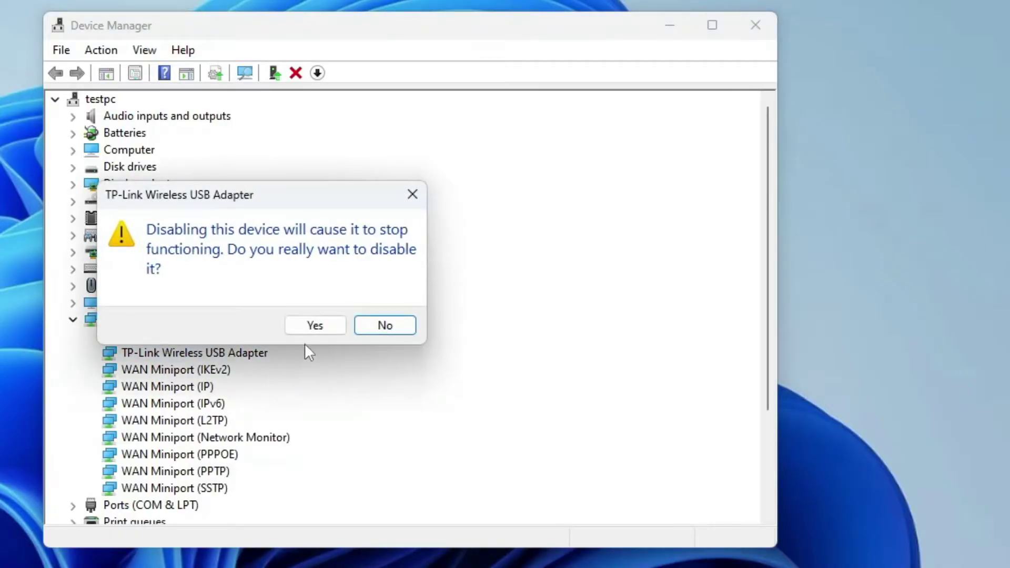
pyautogui.click(315, 328)
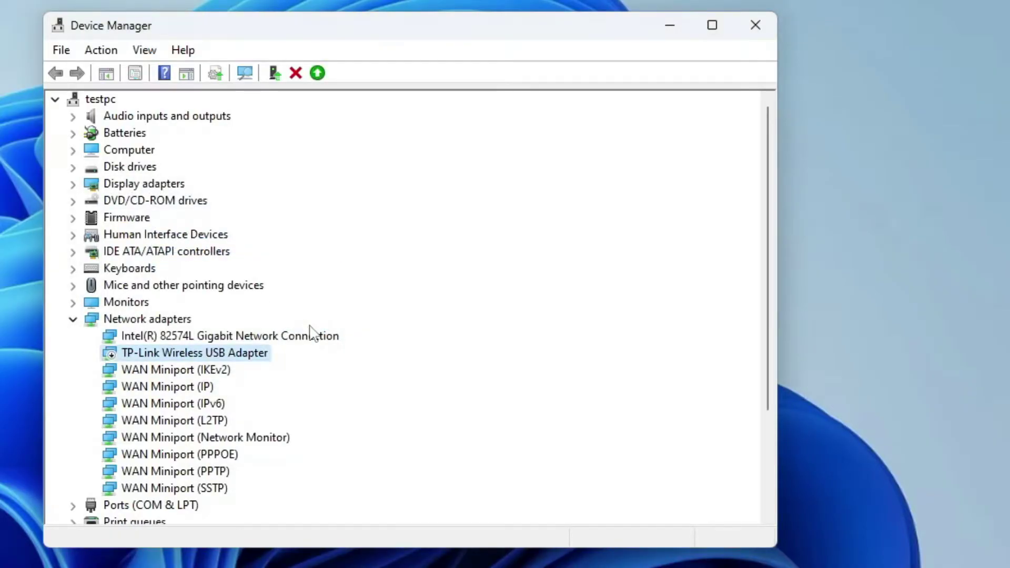
pyautogui.rightClick(195, 355)
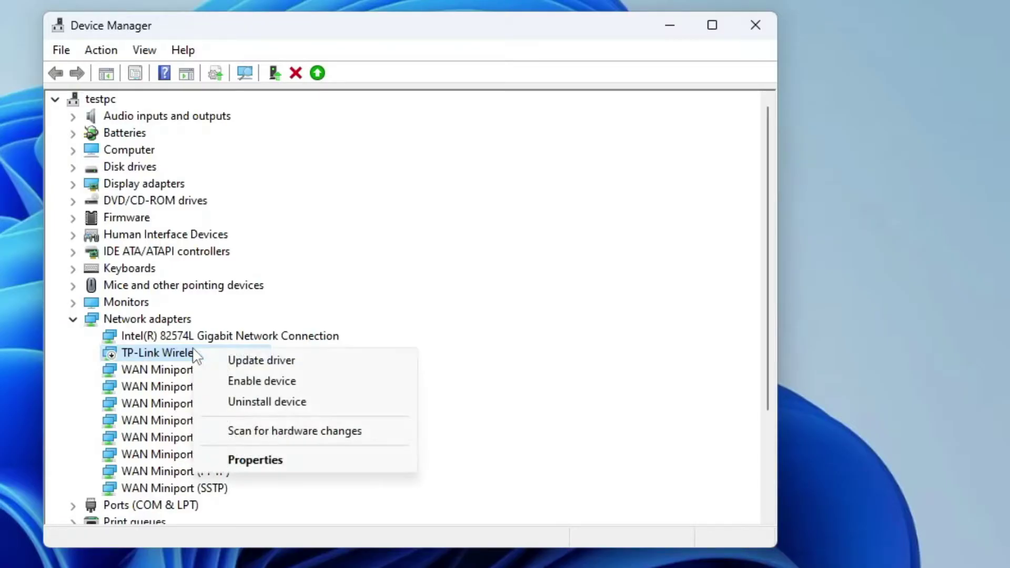
pyautogui.click(255, 381)
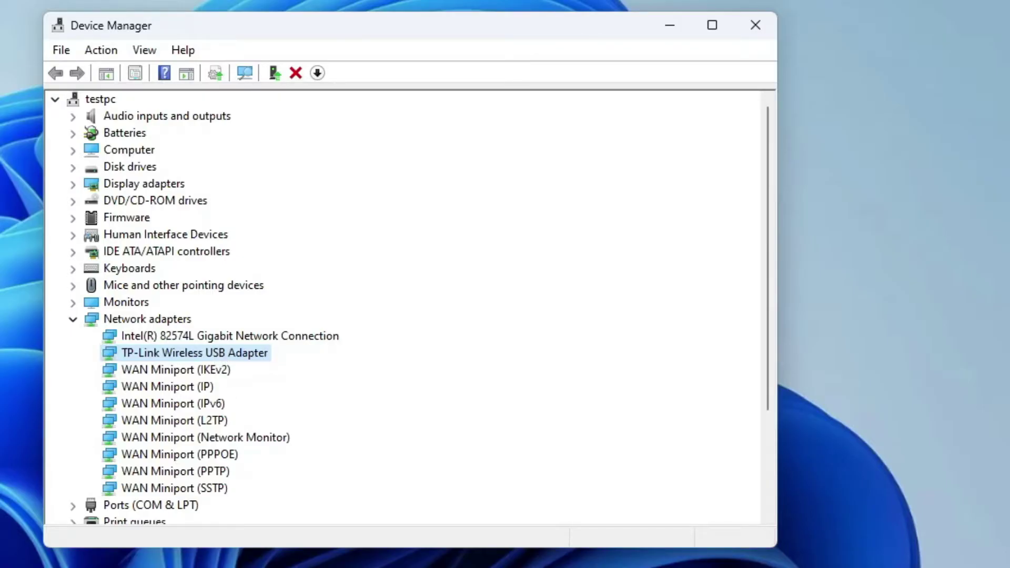
# Check network status in Quick Settings, then reselect the TP-Link adapter.
pyautogui.press('super+a')
pyautogui.press('Escape')
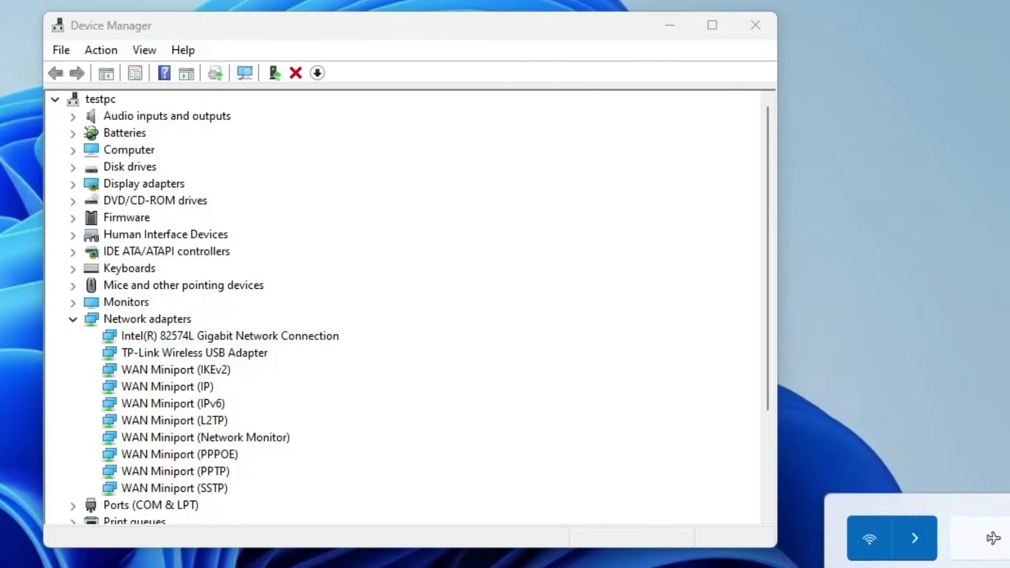
pyautogui.click(167, 355)
# Untick 'Allow the computer to turn off this device' for the TP-Link adapter and confirm.
pyautogui.rightClick(168, 356)
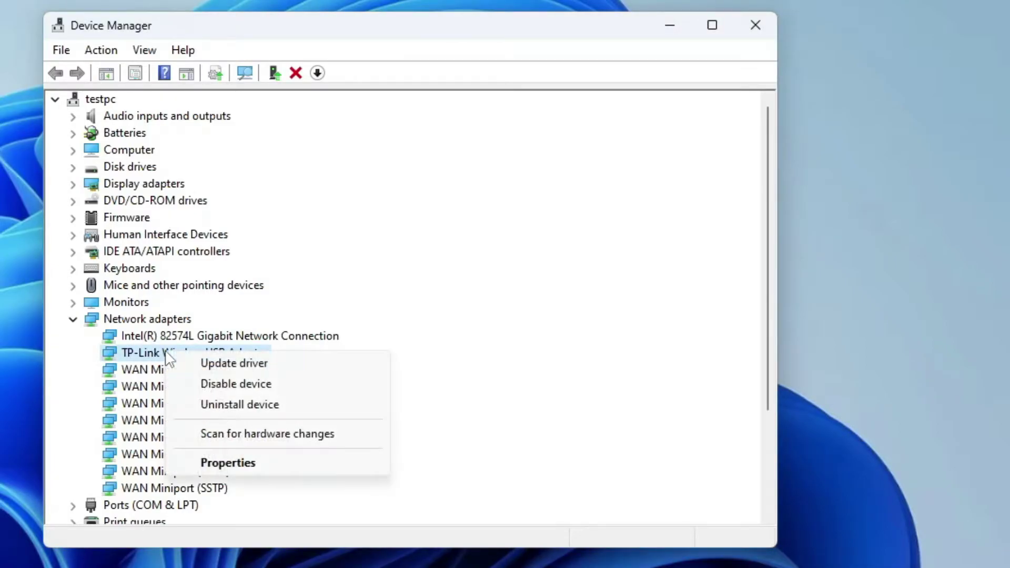
pyautogui.click(237, 462)
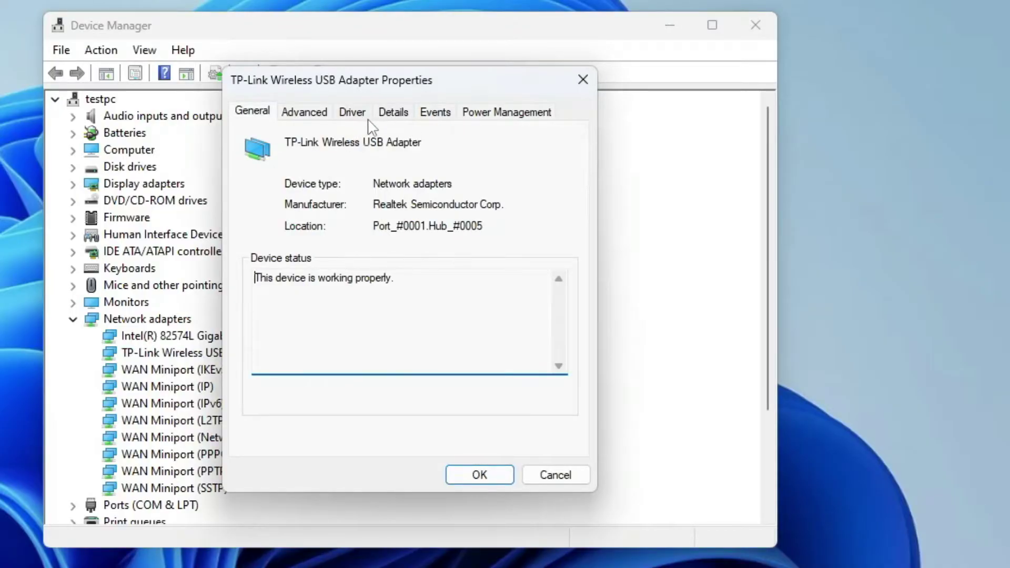
pyautogui.click(490, 114)
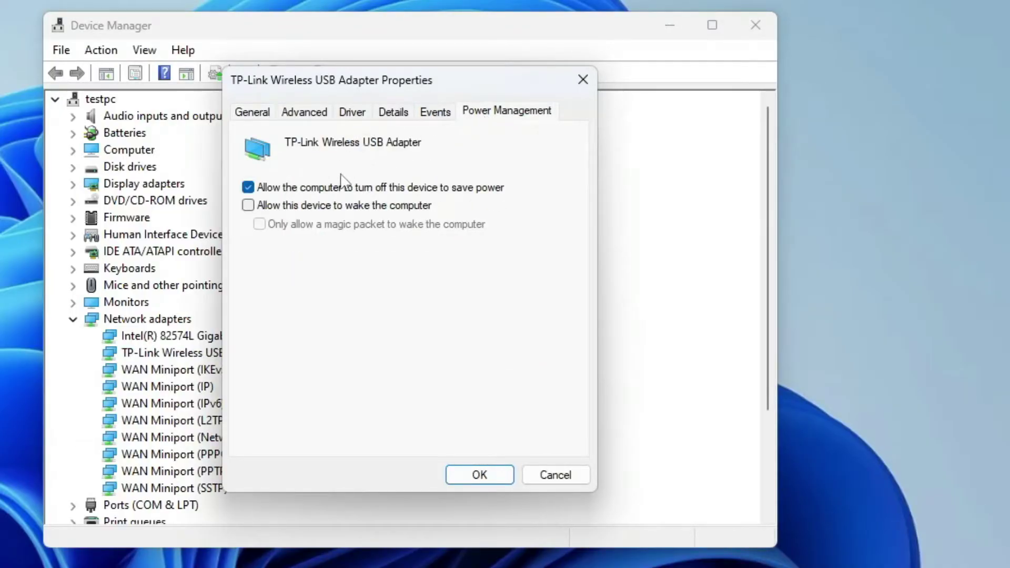
pyautogui.click(387, 194)
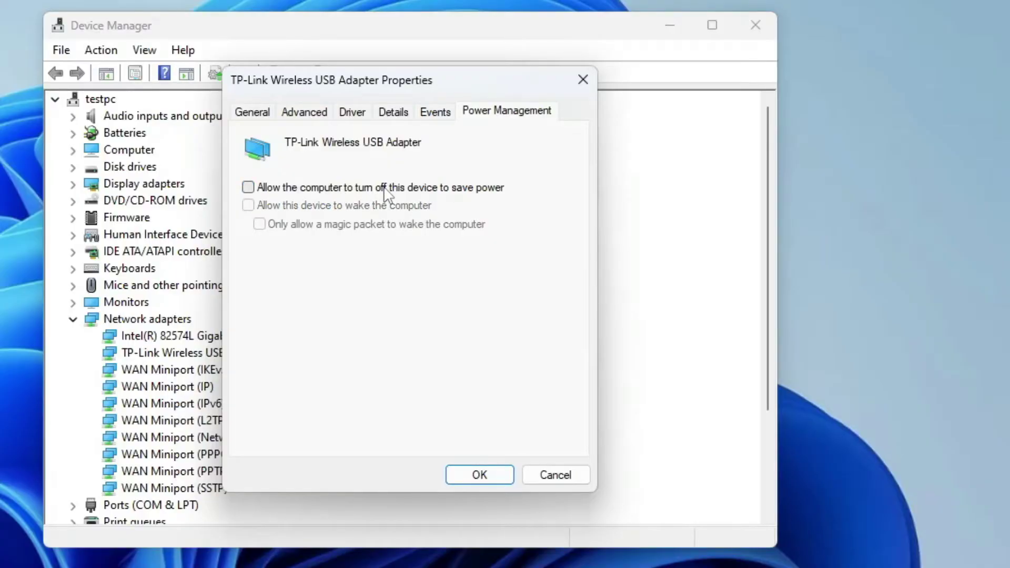
pyautogui.click(479, 474)
# Review the adapter's Driver tab (Microsoft 1030.38.712.2019), then close Device Manager.
pyautogui.rightClick(185, 358)
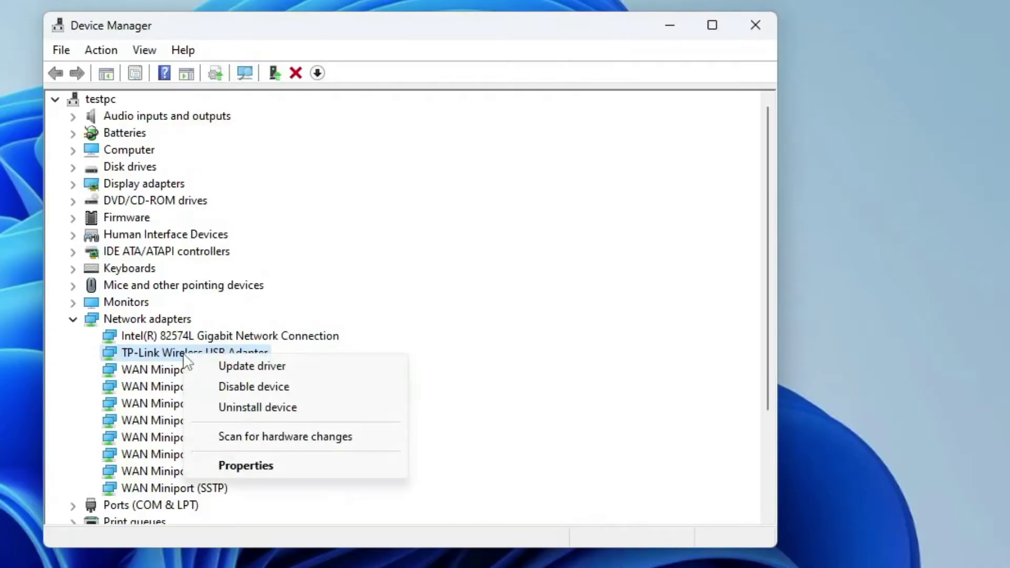
pyautogui.click(251, 465)
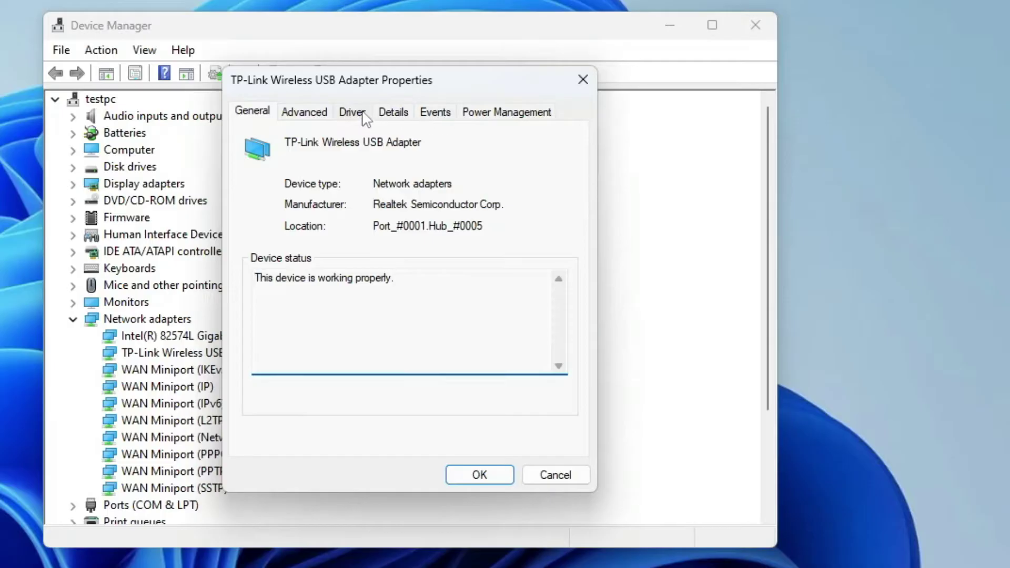
pyautogui.click(352, 112)
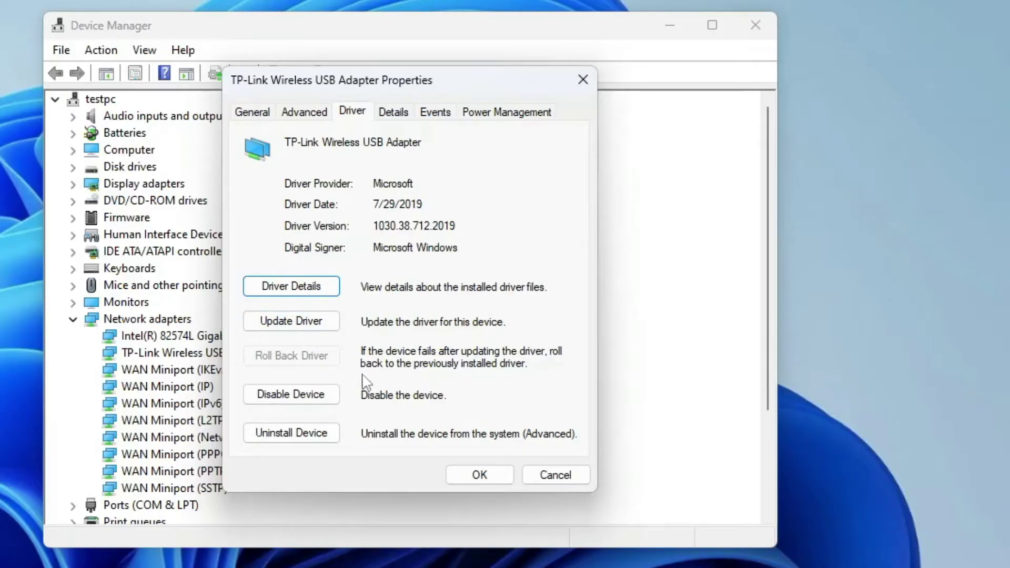
pyautogui.click(479, 474)
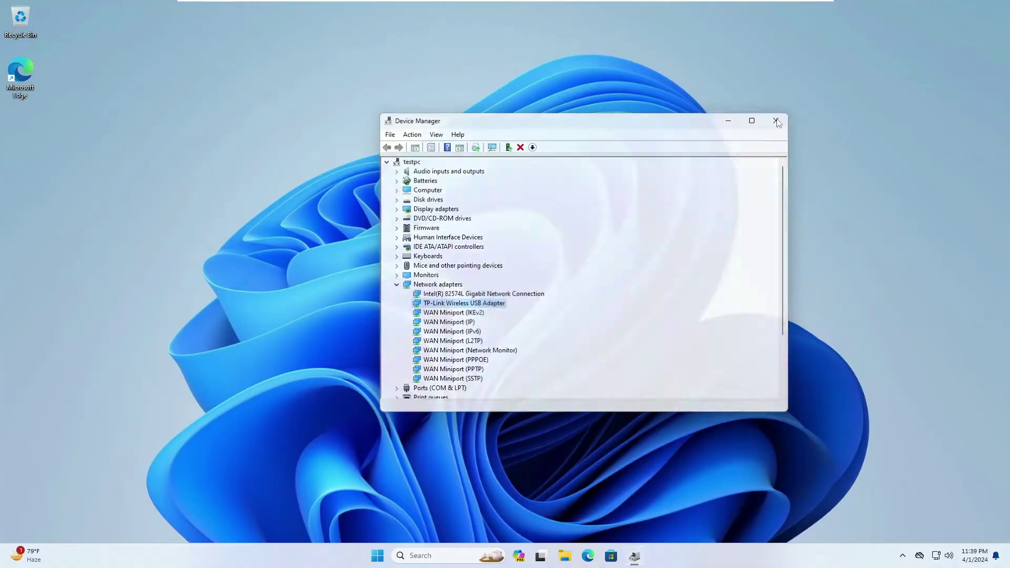
pyautogui.click(776, 121)
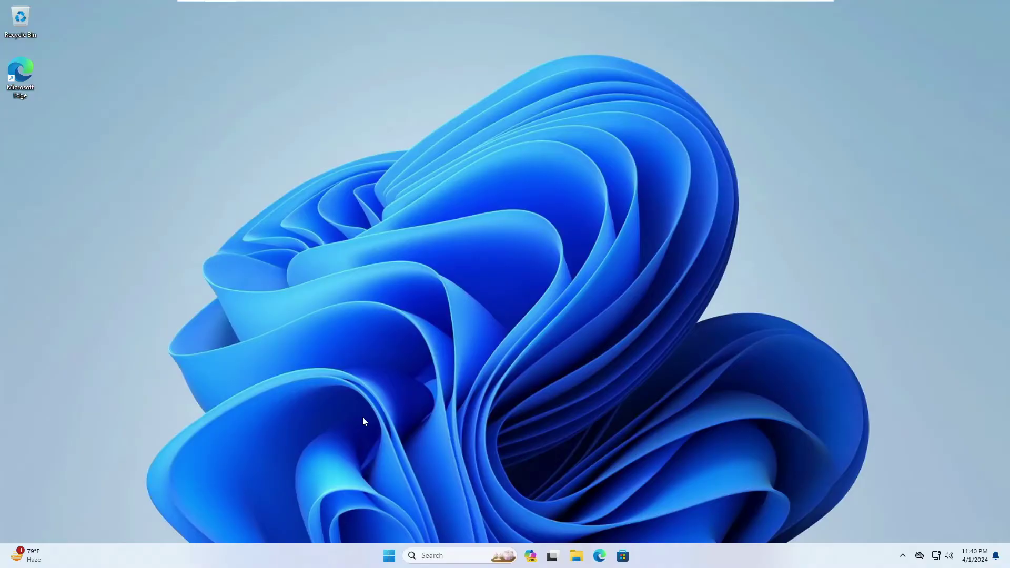
pyautogui.click(475, 556)
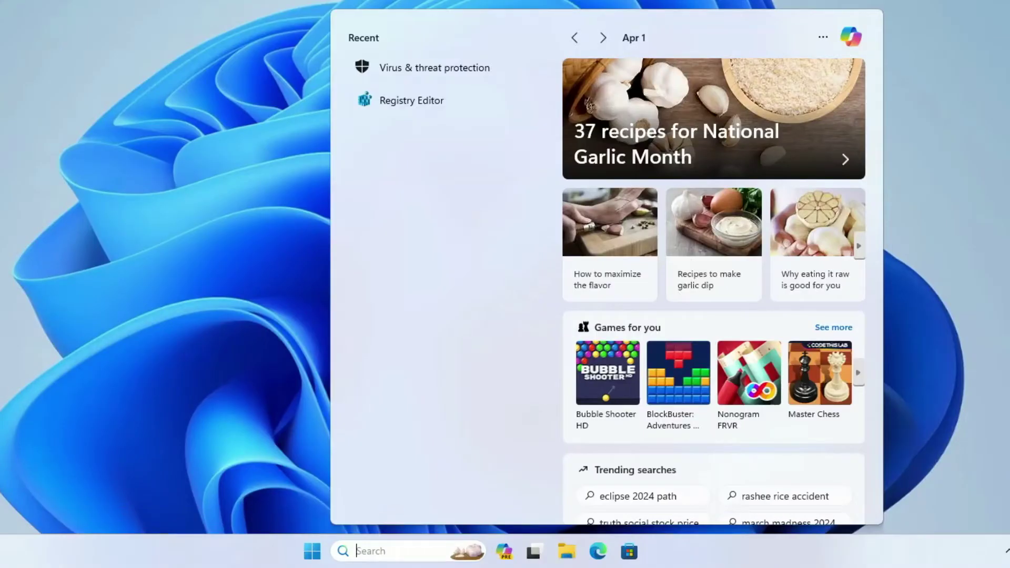
pyautogui.write('network reset')
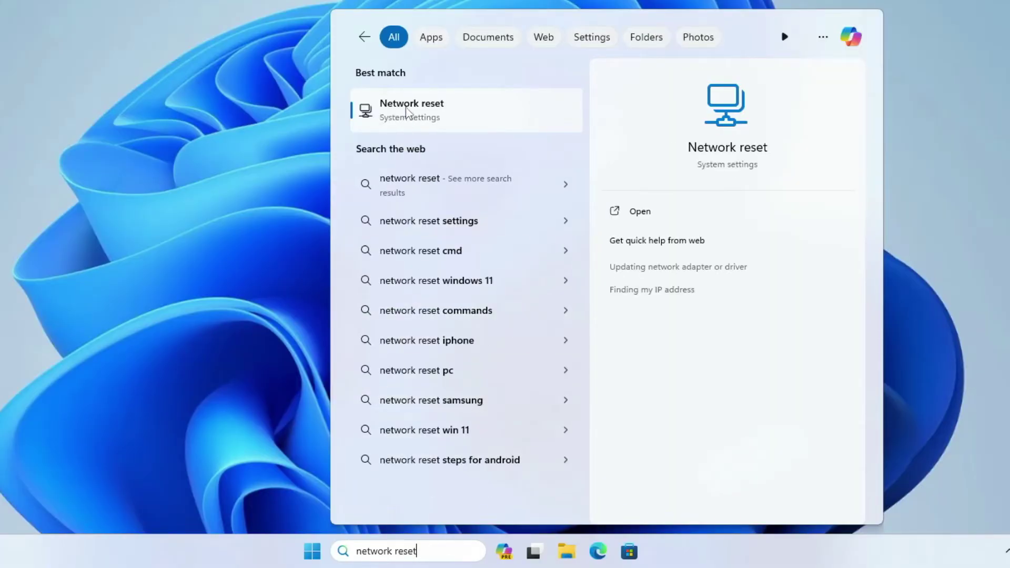
pyautogui.click(419, 112)
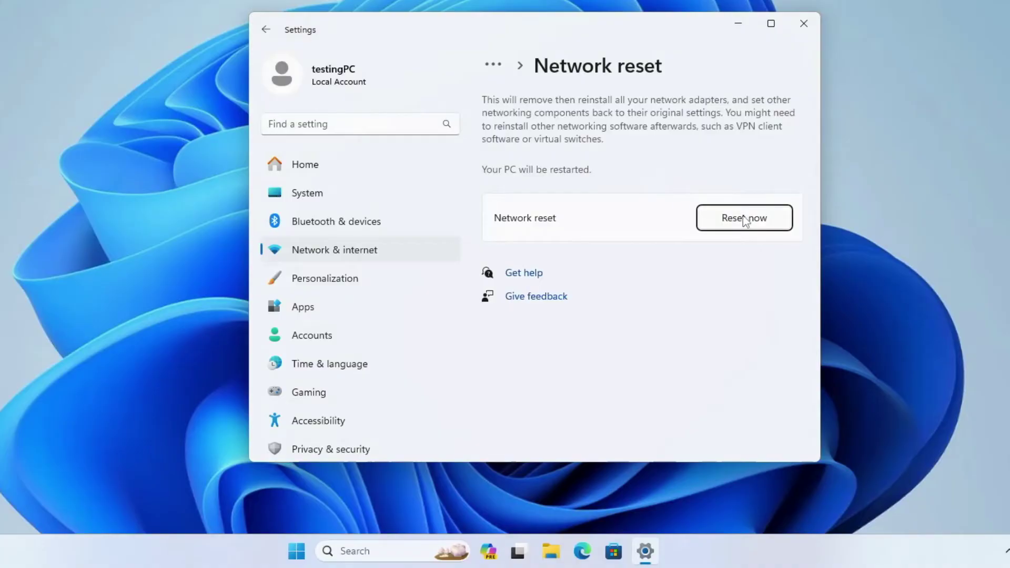
pyautogui.click(745, 220)
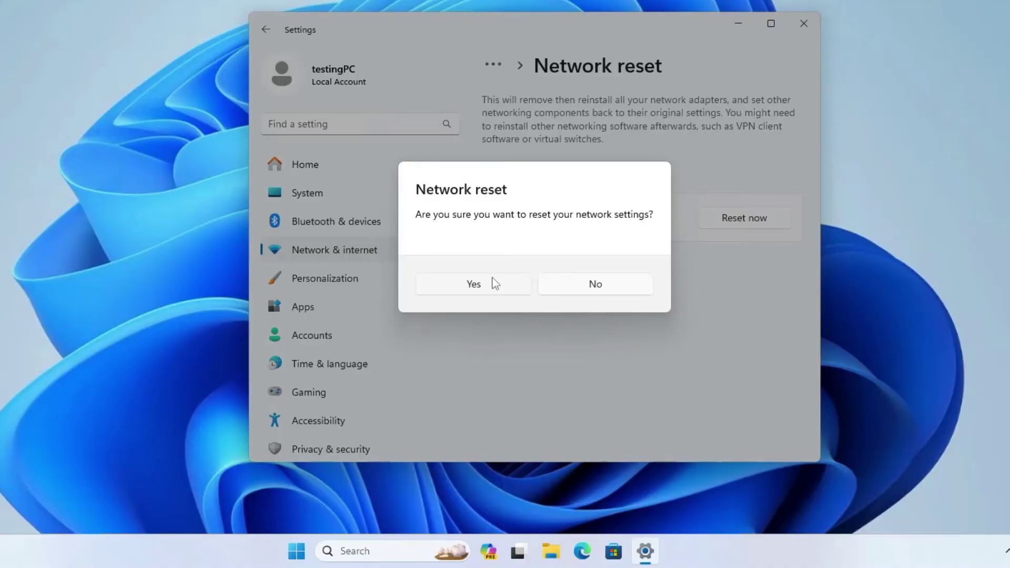
pyautogui.click(608, 280)
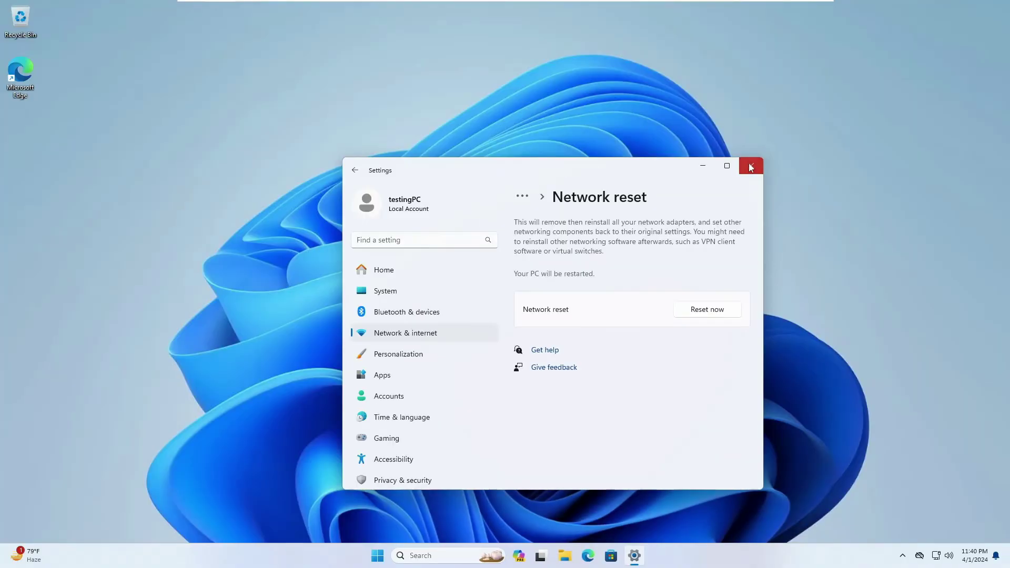
pyautogui.click(803, 23)
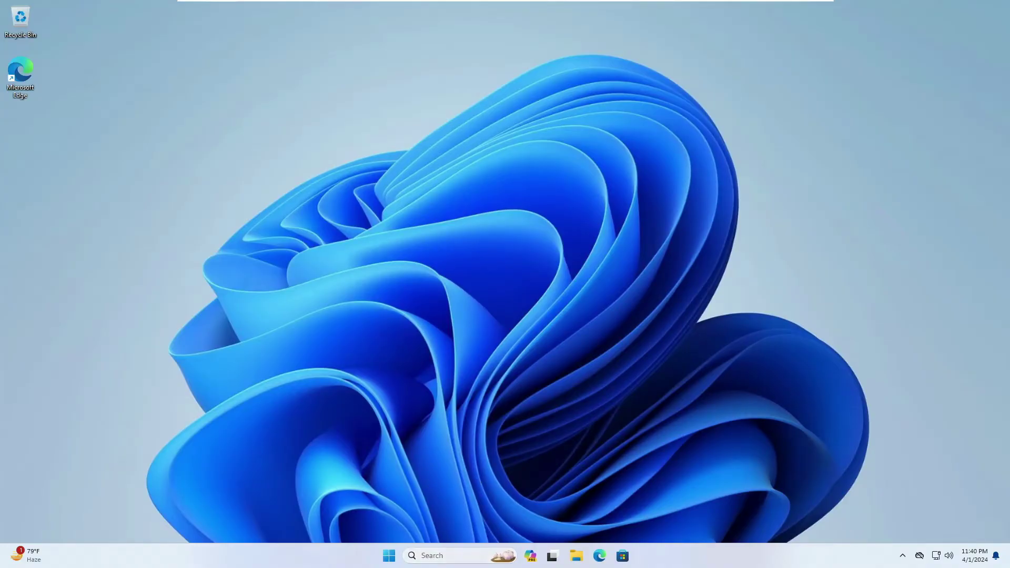
# Open Settings from the Start button's right-click menu and go to Windows Update.
pyautogui.rightClick(389, 555)
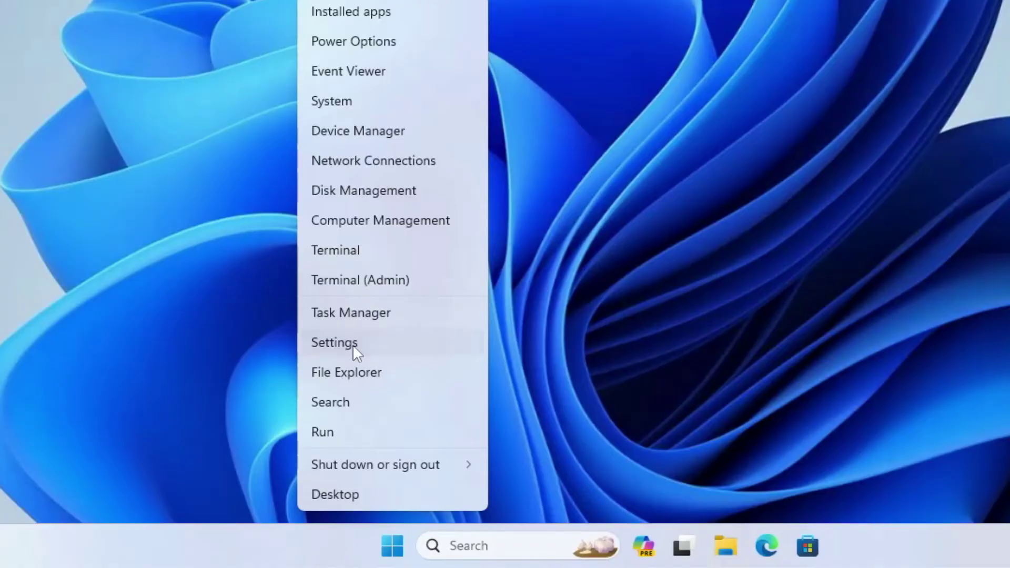
pyautogui.click(353, 347)
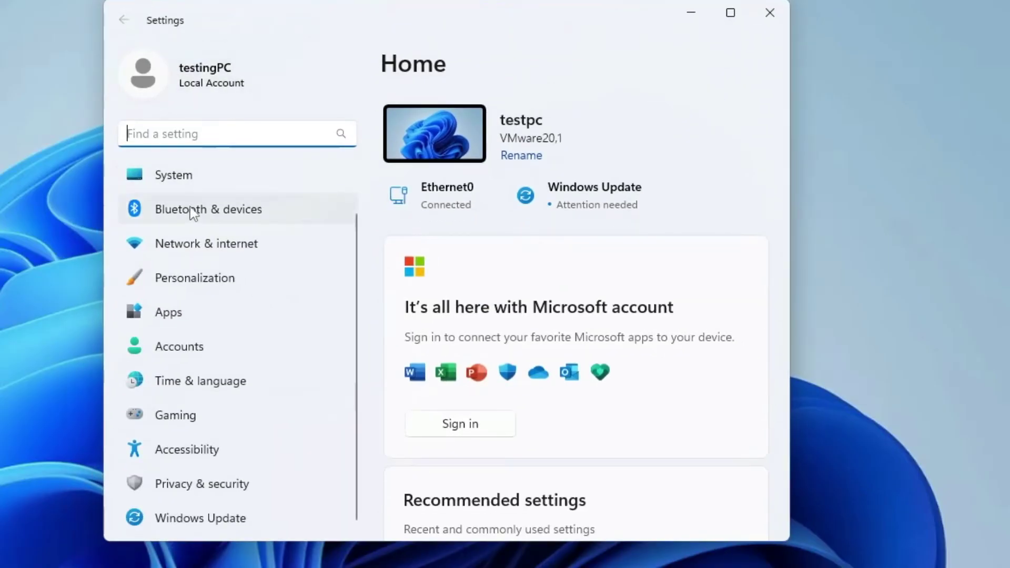
pyautogui.click(198, 517)
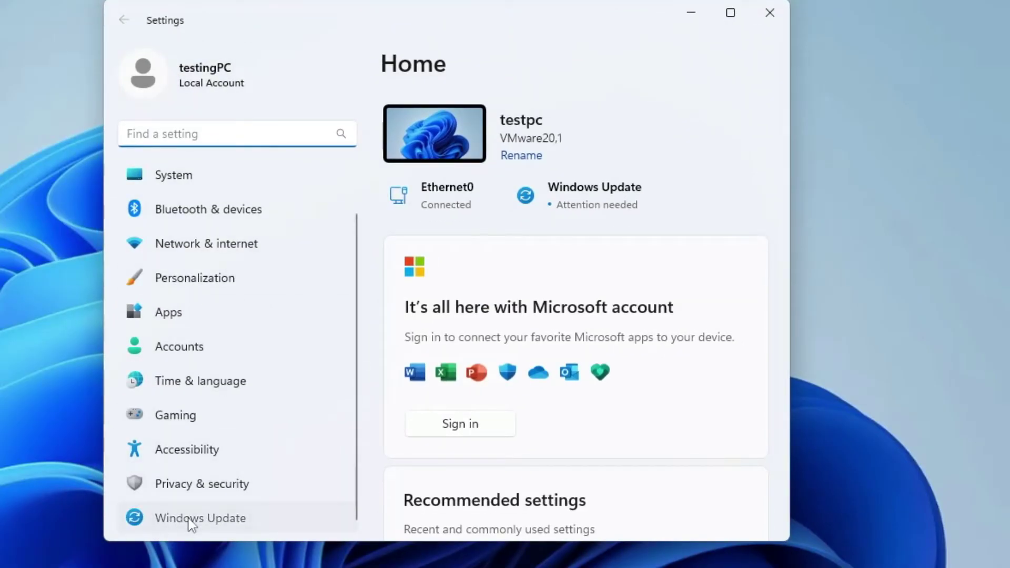